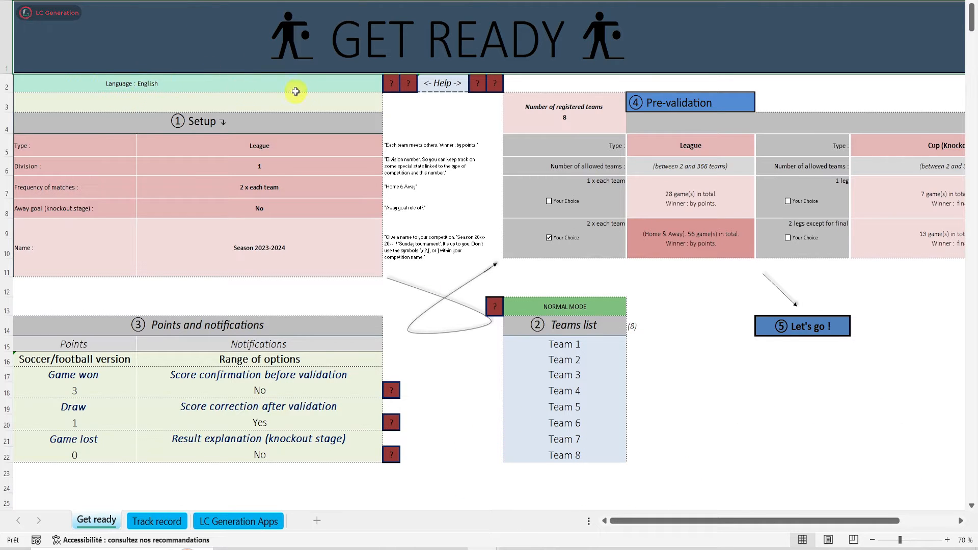
# Switch the workbook's language to Español
pyautogui.click(362, 87)
pyautogui.click(388, 86)
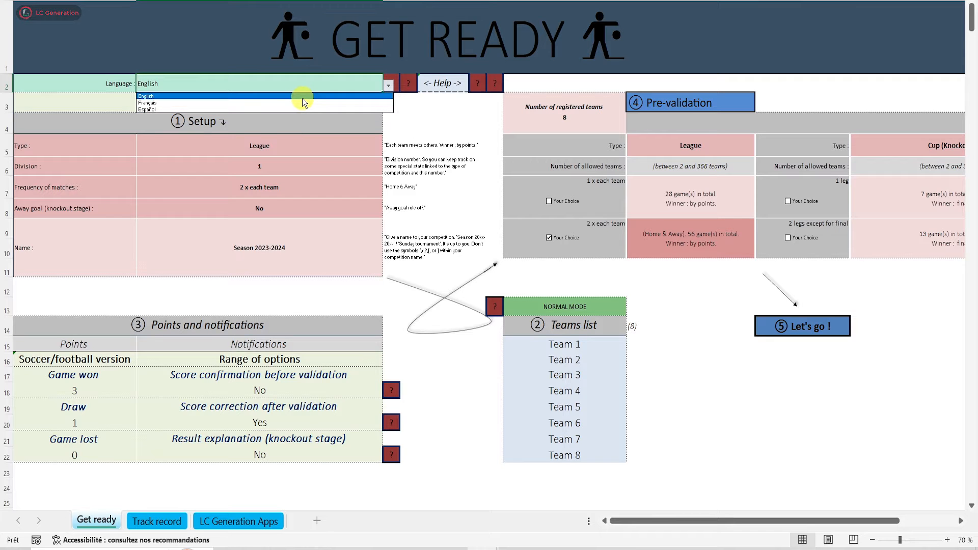
pyautogui.click(296, 109)
pyautogui.press('Return')
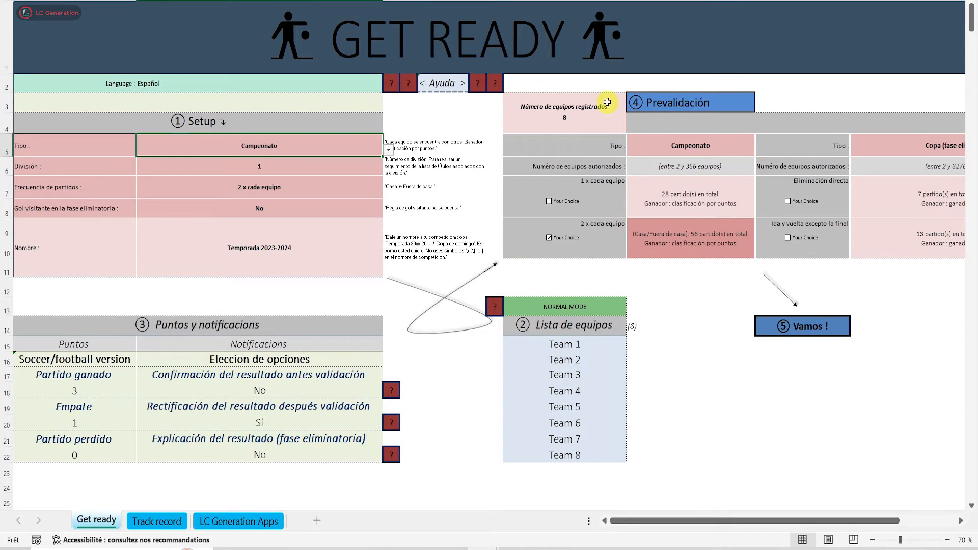
# Change the workbook's language to Français
pyautogui.click(384, 85)
pyautogui.click(385, 85)
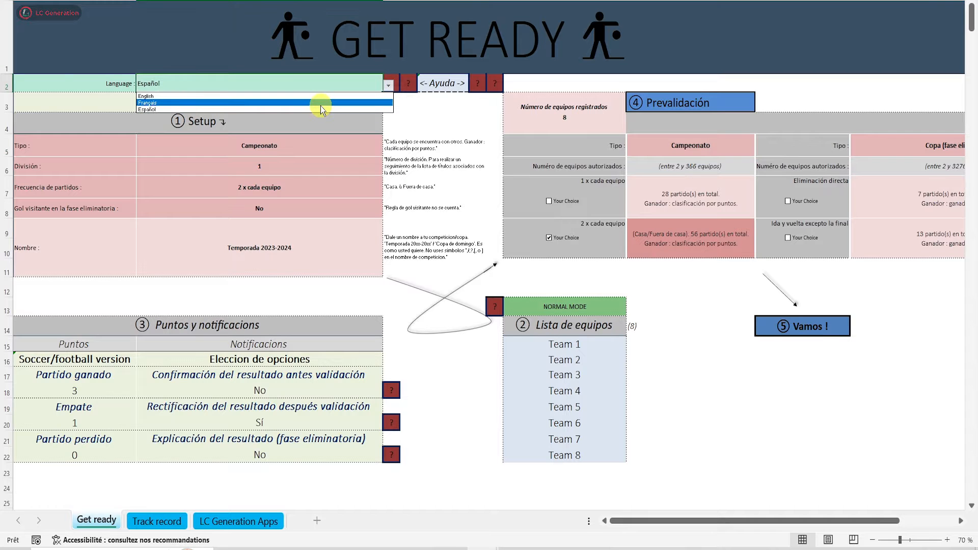
pyautogui.click(320, 104)
pyautogui.press('Return')
# Set the workbook's language back to English
pyautogui.click(380, 85)
pyautogui.click(388, 86)
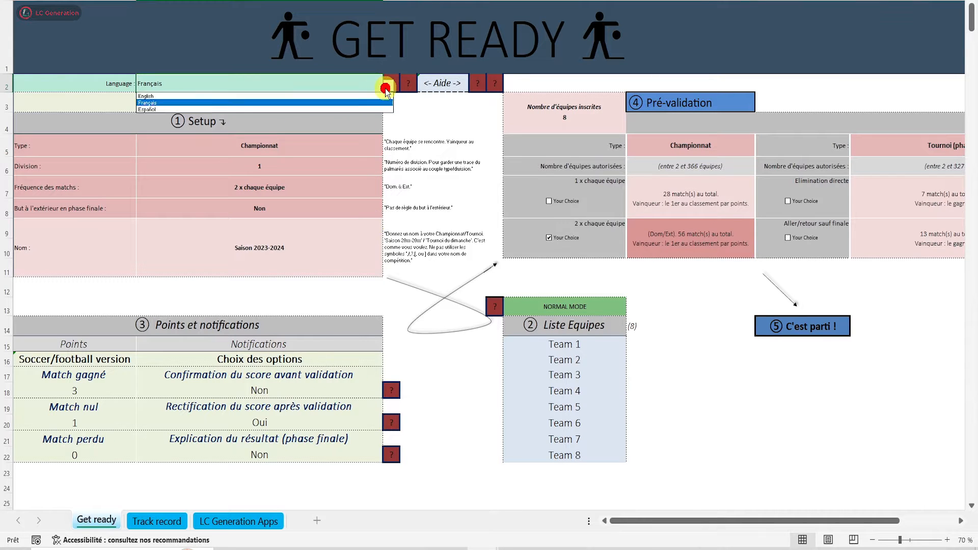
pyautogui.click(325, 95)
pyautogui.press('Return')
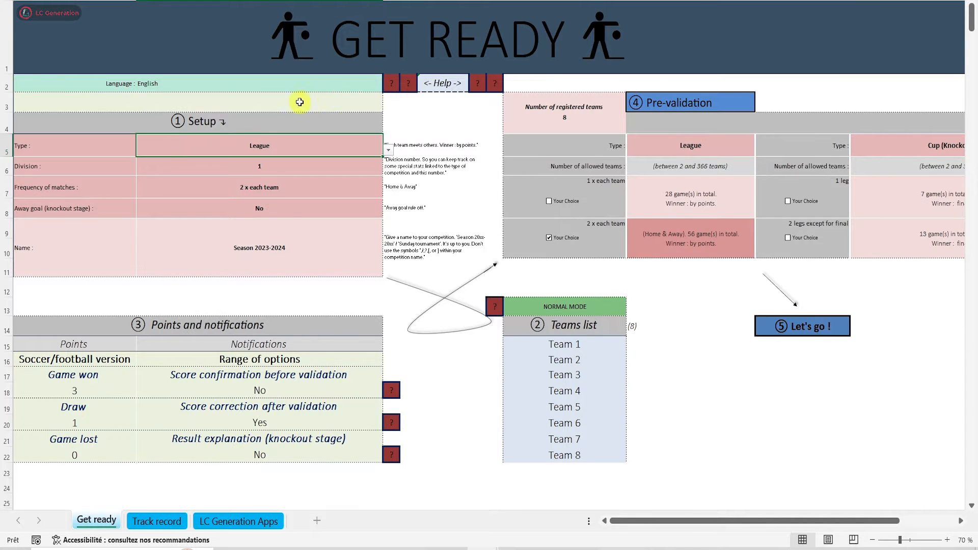
# Set the competition type to Cup (Group stage + Knockout stage) and look over its options in the dashboard
pyautogui.click(389, 149)
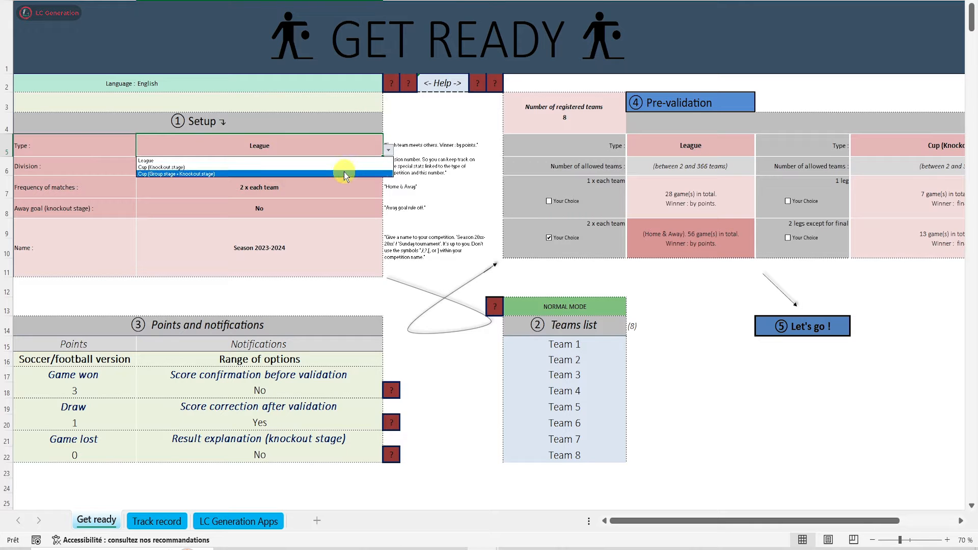
pyautogui.click(200, 174)
pyautogui.moveTo(642, 519); pyautogui.dragTo(706, 518)
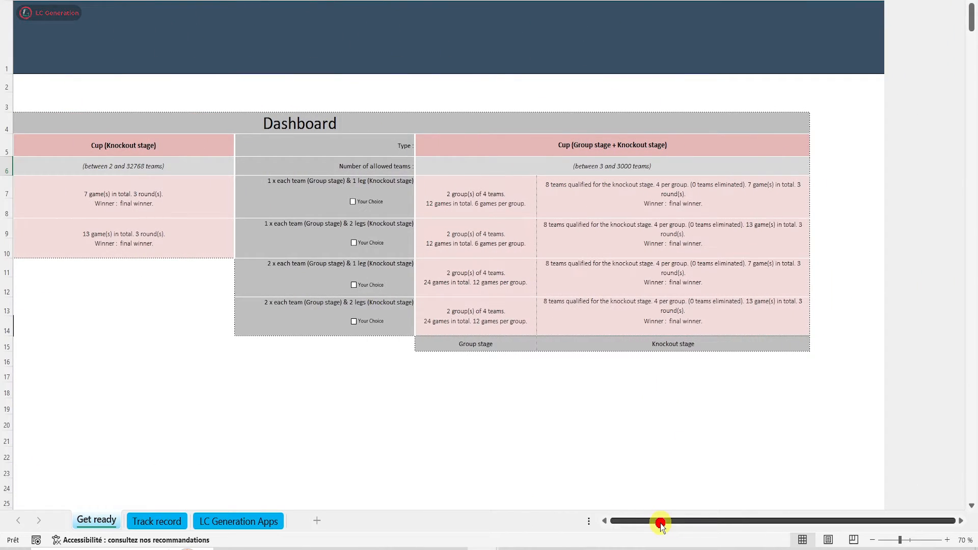
pyautogui.moveTo(661, 525); pyautogui.dragTo(641, 522)
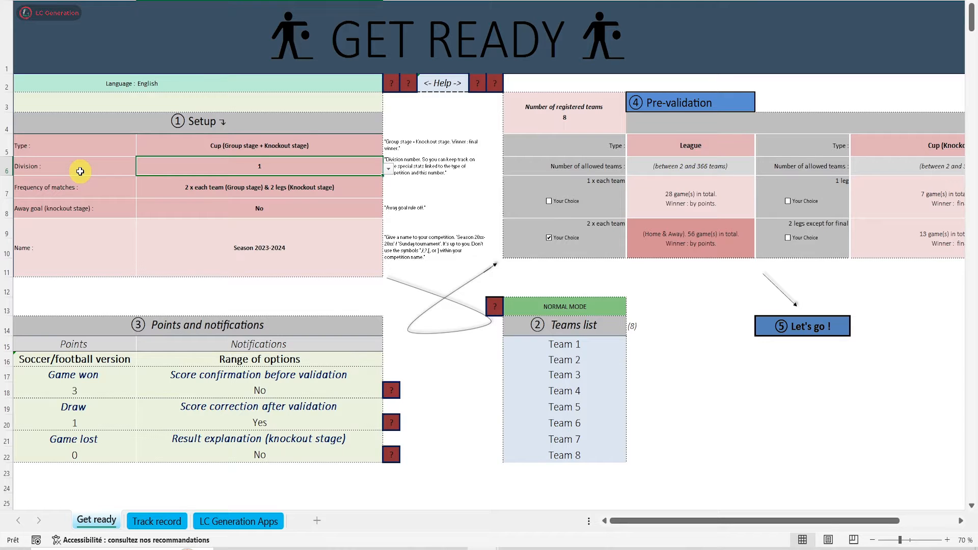
# Look through the available division numbers and choose division 1
pyautogui.click(389, 168)
pyautogui.scroll(-1, 388, 193)
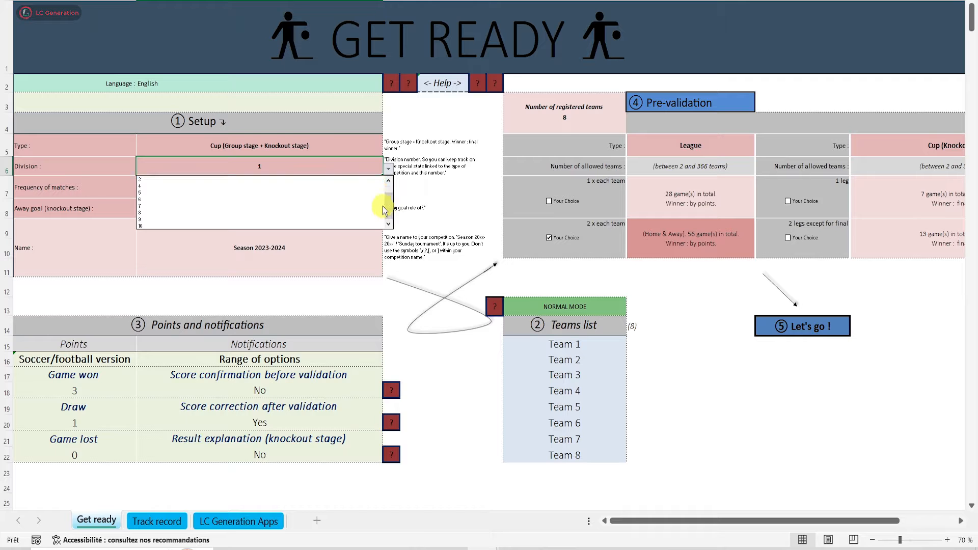
pyautogui.scroll(1, 383, 186)
pyautogui.click(308, 179)
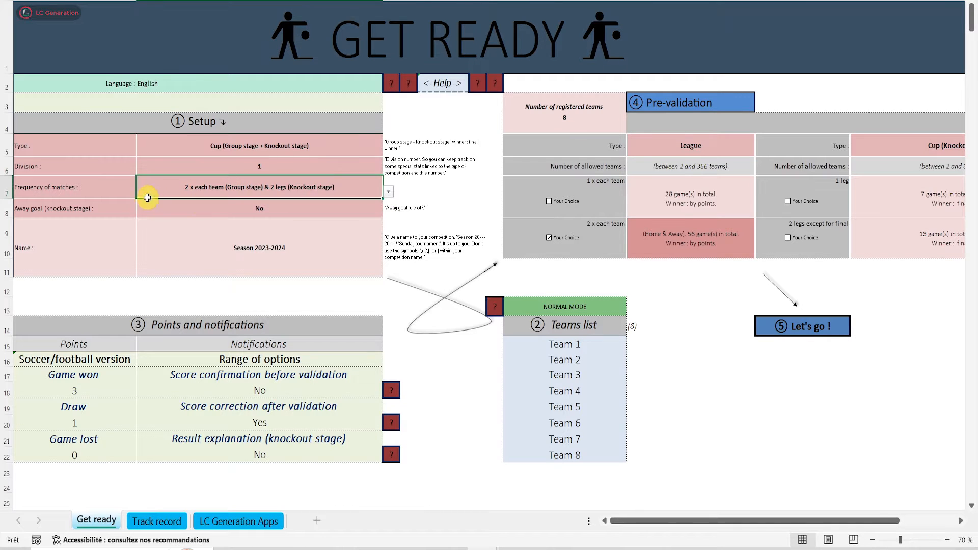
# Set the frequency of matches to 1 x each team (Group stage) & 1 leg (Knockout stage) and the away goal rule to No
pyautogui.click(390, 191)
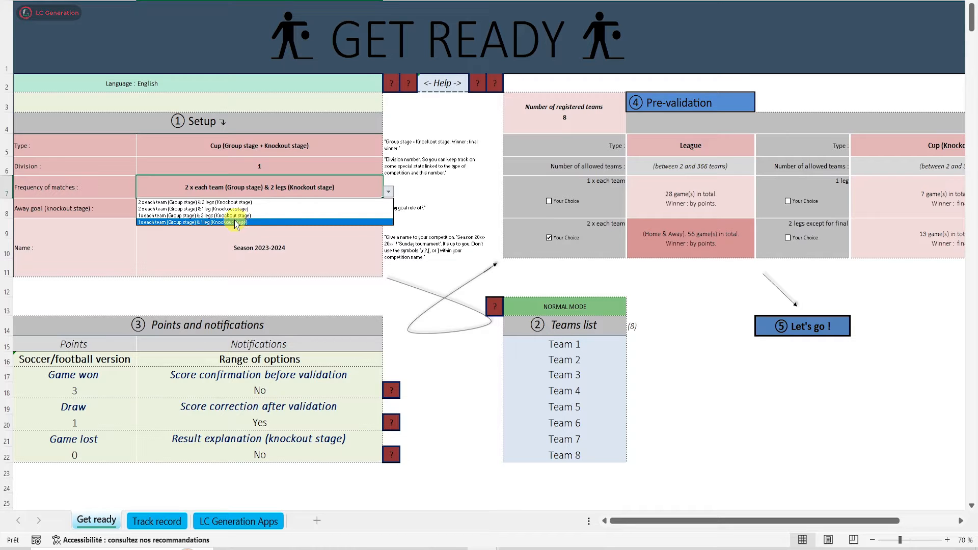
pyautogui.click(235, 221)
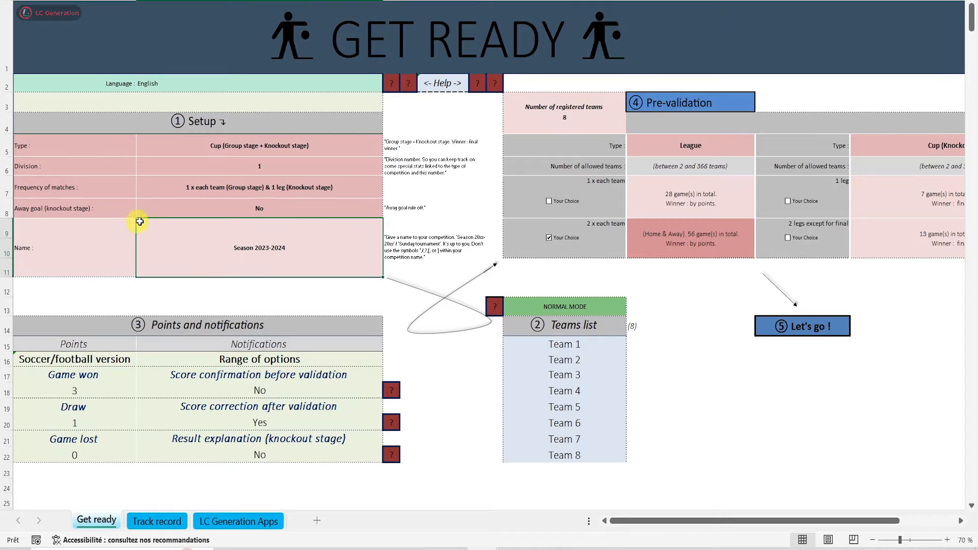
pyautogui.click(49, 209)
pyautogui.click(343, 212)
pyautogui.click(389, 211)
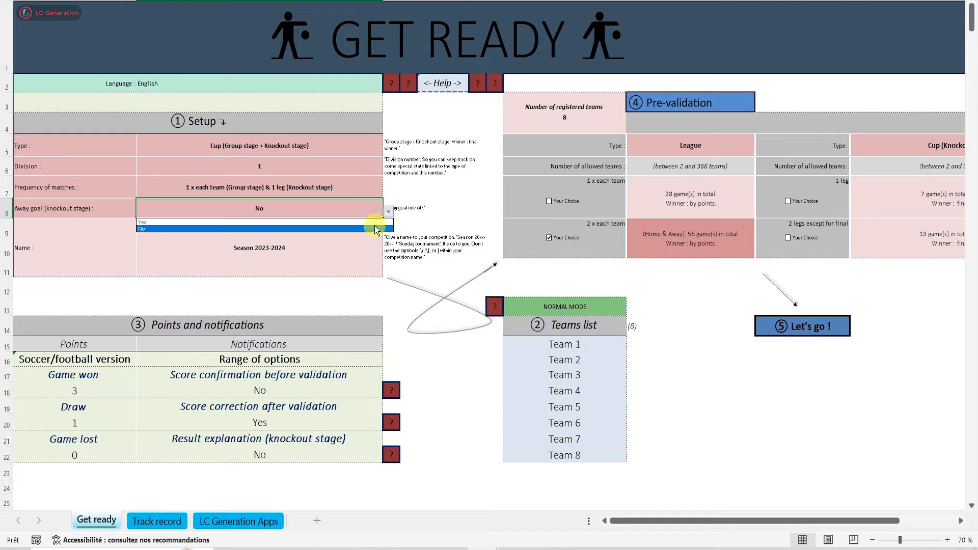
pyautogui.click(250, 231)
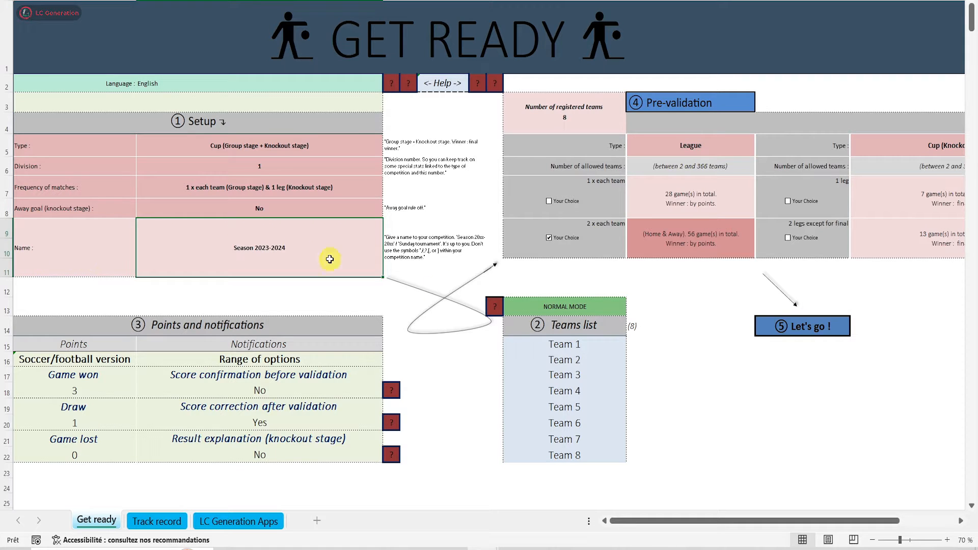
# Name the competition "Cup 2024 2025"
pyautogui.write('Cup')
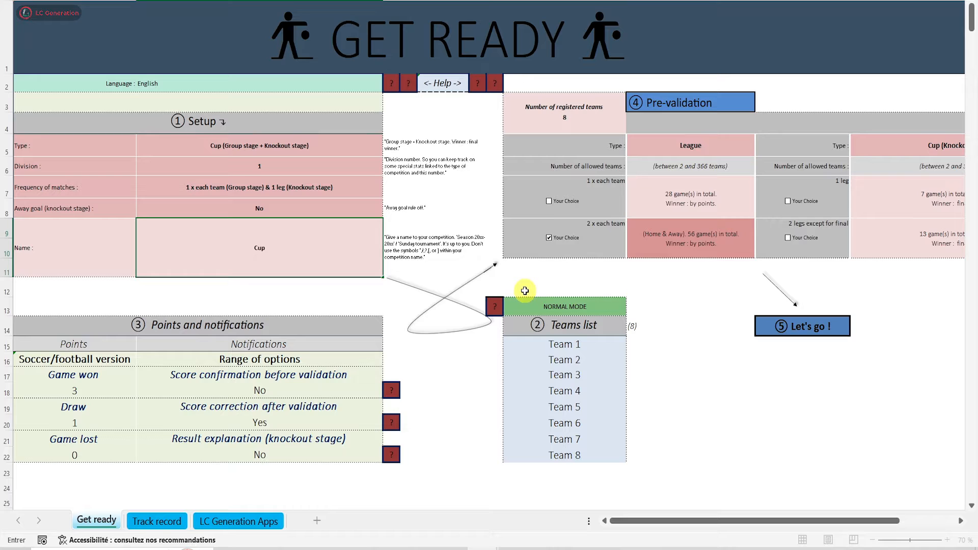
pyautogui.write(' 2024 2025')
pyautogui.press('Return')
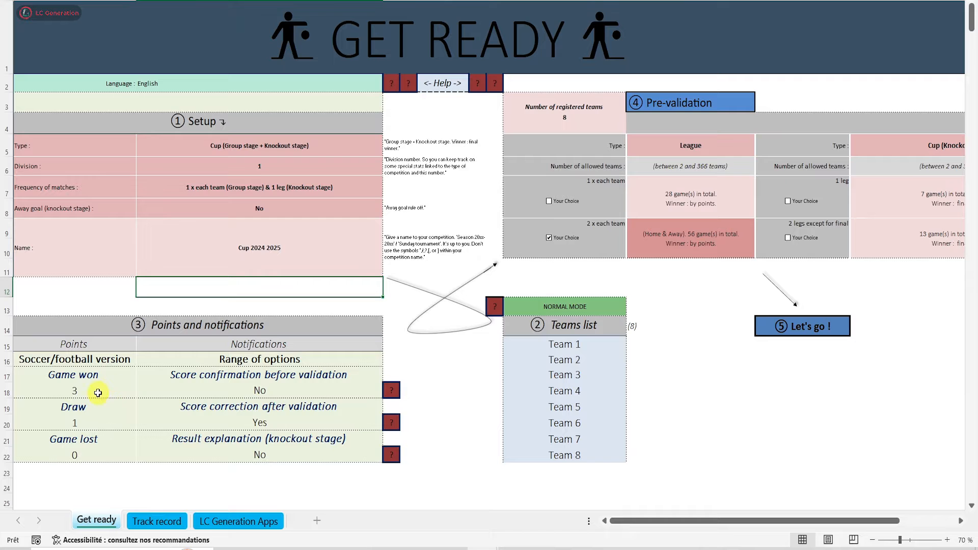
# Examine the point settings for a game won, a draw and a game lost, and the notifications section
pyautogui.click(142, 392)
pyautogui.click(107, 443)
pyautogui.click(115, 423)
pyautogui.click(142, 424)
pyautogui.click(102, 457)
pyautogui.click(112, 455)
pyautogui.click(141, 456)
pyautogui.click(70, 479)
pyautogui.click(115, 392)
pyautogui.click(142, 392)
pyautogui.click(105, 403)
pyautogui.click(108, 424)
pyautogui.click(141, 424)
pyautogui.click(101, 435)
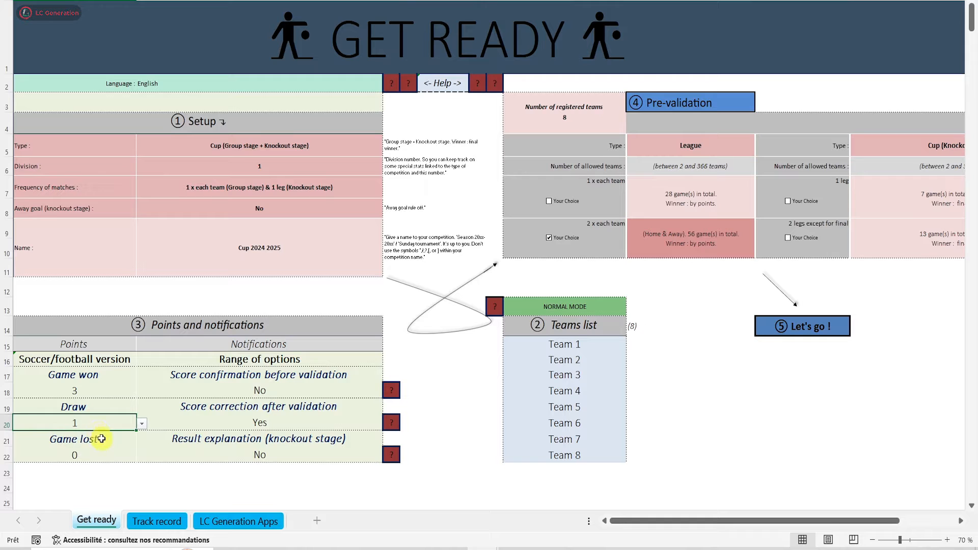
pyautogui.click(219, 347)
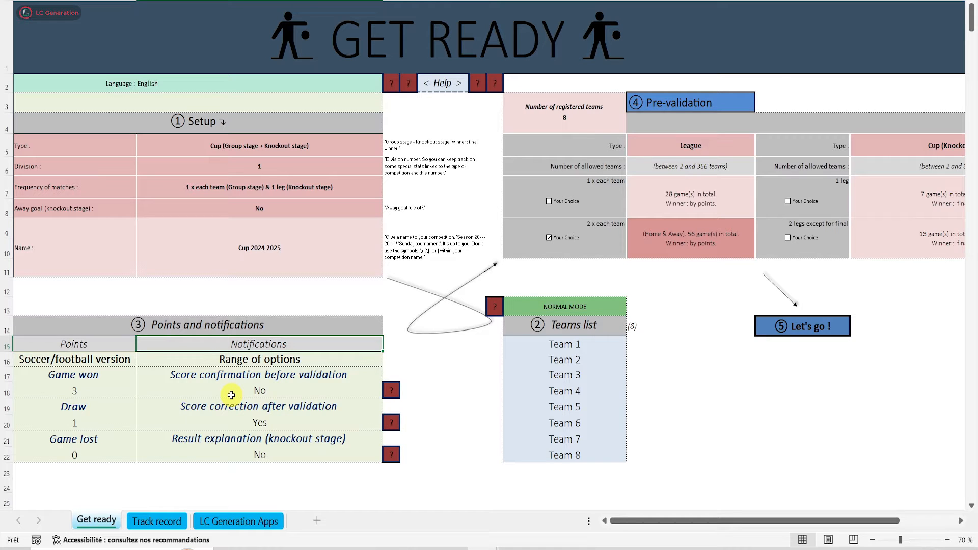
# Replace the teams list with Arsenal, Real Madrid, PSG, Man City, Man U, Liverpool, West Ham, Aston Villa, Milan AC, Inter Milan, Bayern and Barcelona
pyautogui.moveTo(567, 343); pyautogui.dragTo(565, 455)
pyautogui.press('Delete')
pyautogui.write('Arsenal')
pyautogui.press('Return')
pyautogui.write('Real Madrid')
pyautogui.press('Return')
pyautogui.write('PSG')
pyautogui.press('Return')
pyautogui.press('Return')
pyautogui.write('Liverpool West Ham')
pyautogui.press('Return')
pyautogui.write('Aston Villa')
pyautogui.press('Return')
pyautogui.write('Milan AC Inter Milan')
pyautogui.press('Return')
pyautogui.write('Bayern Barcelona')
pyautogui.press('Return')
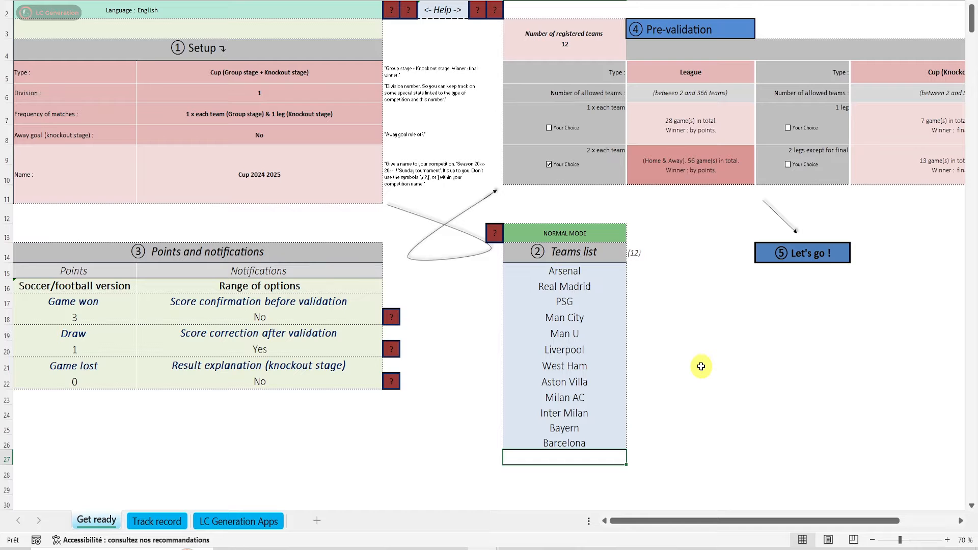
# Run the pre-validation of the cup setup and compare the selected dashboard format with the setup choices
pyautogui.scroll(1, 709, 102)
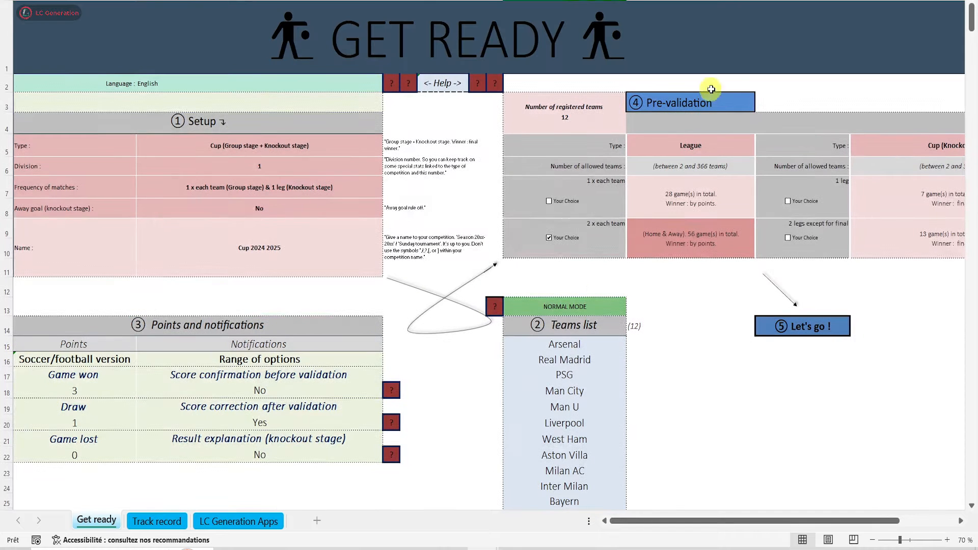
pyautogui.click(680, 104)
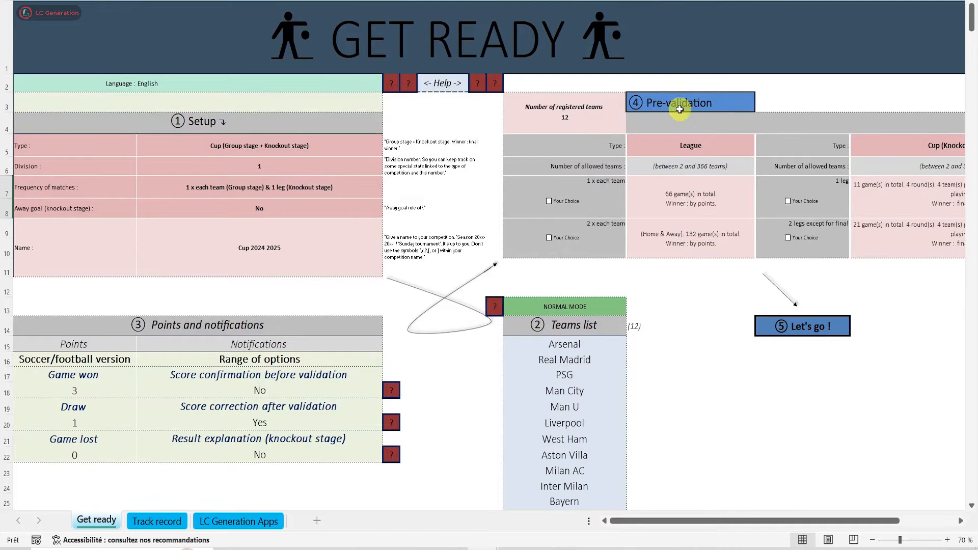
pyautogui.moveTo(731, 519); pyautogui.dragTo(790, 517)
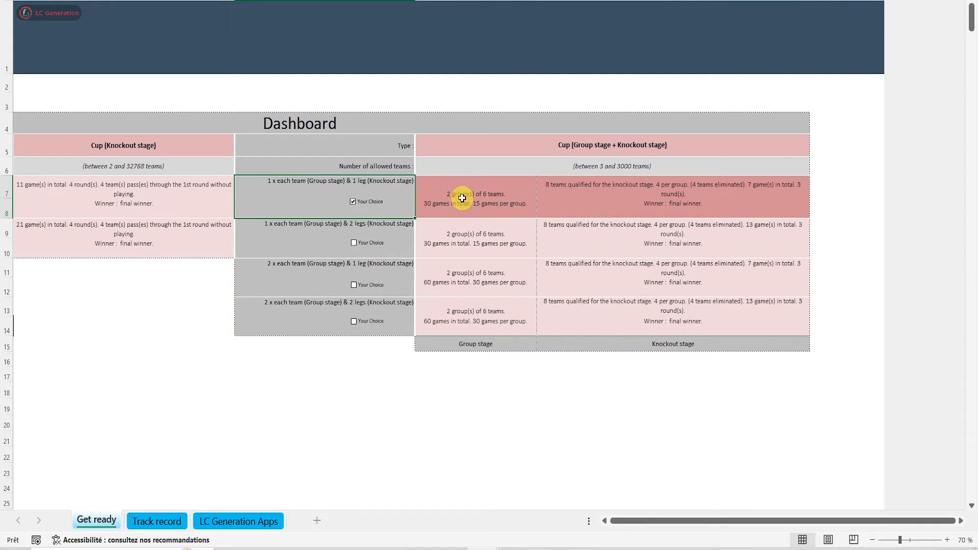
pyautogui.moveTo(624, 525); pyautogui.dragTo(585, 493)
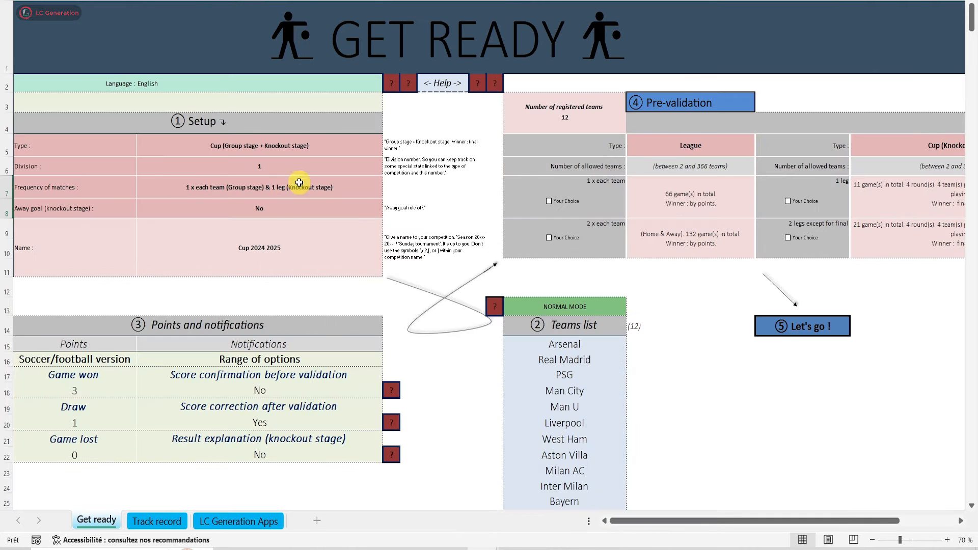
# For the selected cup format, choose 4 groups of 3 teams and 8 teams qualified for the knockout stage, 2 per group
pyautogui.moveTo(638, 524); pyautogui.dragTo(696, 518)
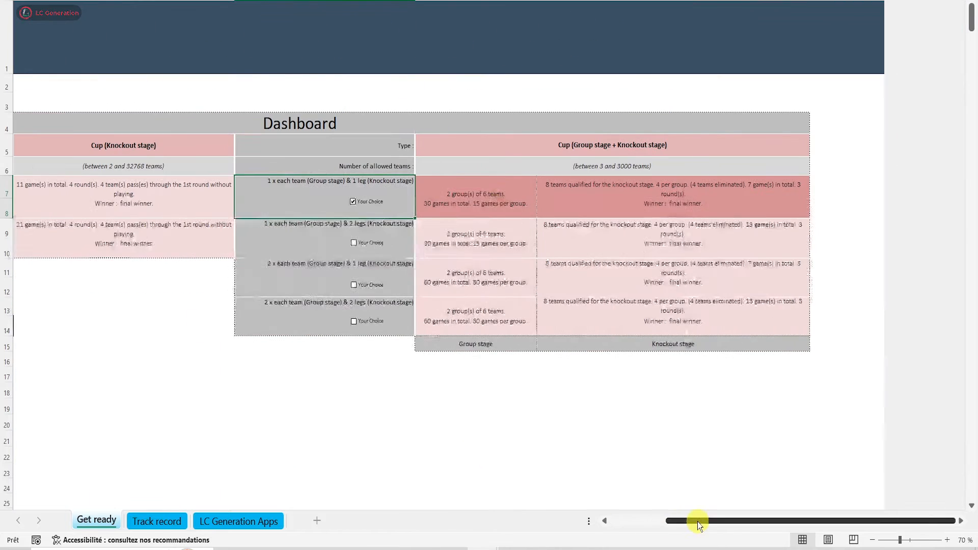
pyautogui.click(488, 192)
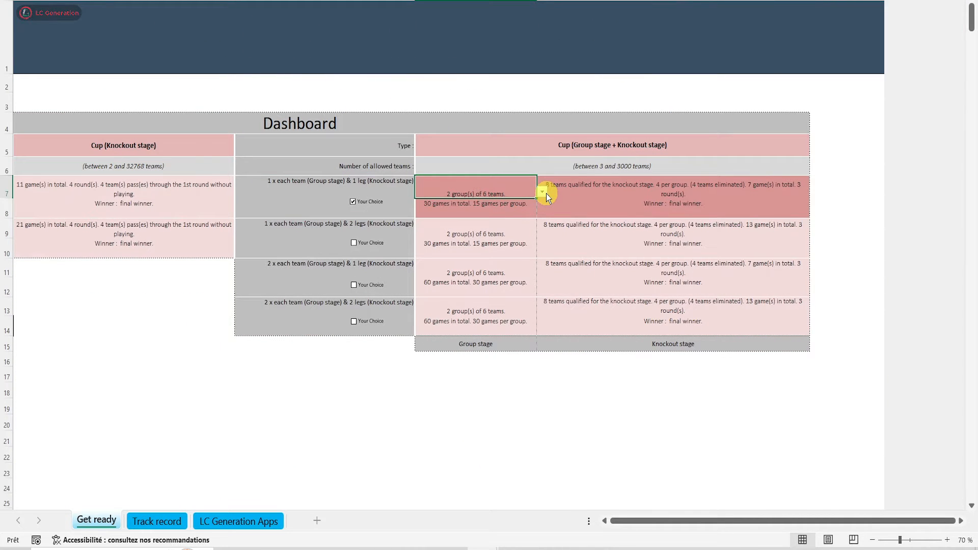
pyautogui.click(542, 191)
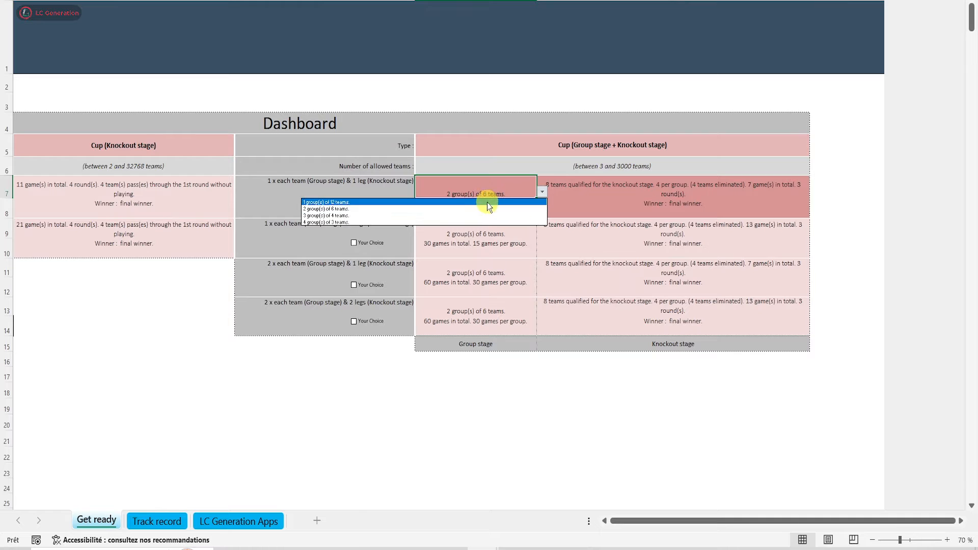
pyautogui.click(398, 222)
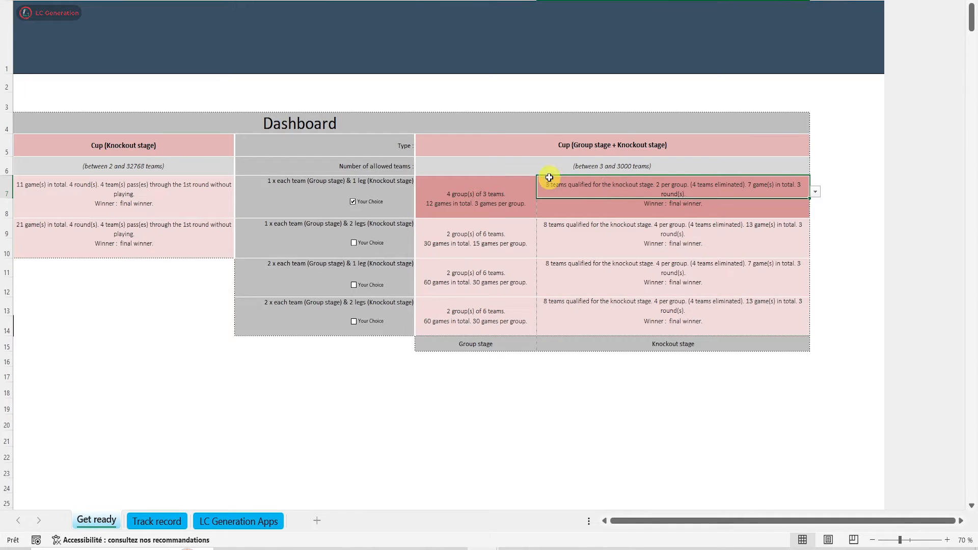
pyautogui.click(815, 192)
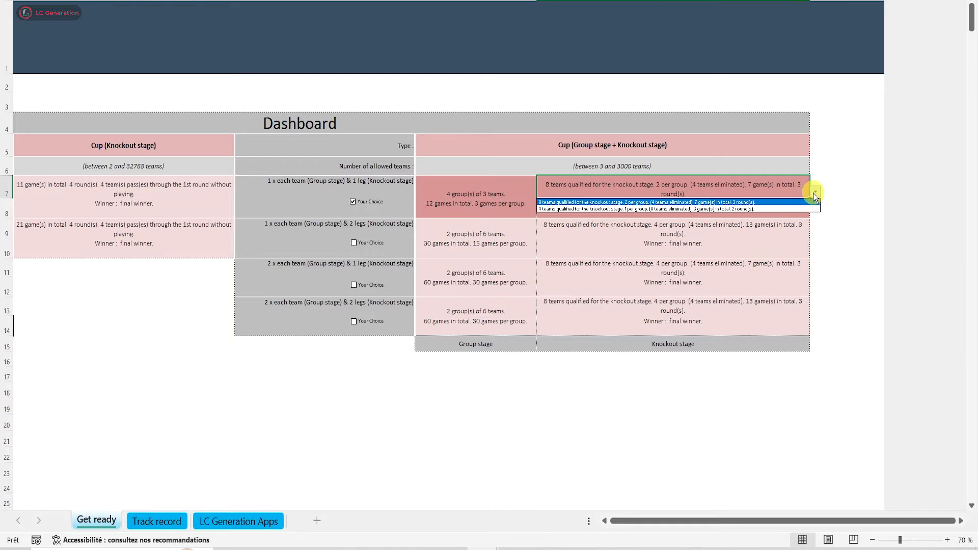
pyautogui.click(778, 201)
# Launch the creation of the Cup 2024 2025 worksheet and accept the setup summary
pyautogui.moveTo(677, 525); pyautogui.dragTo(650, 523)
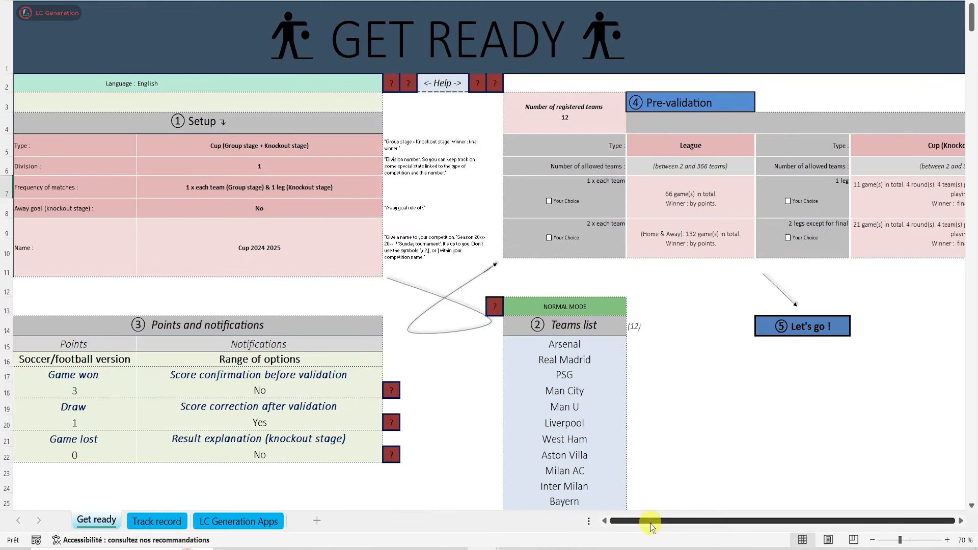
pyautogui.click(783, 326)
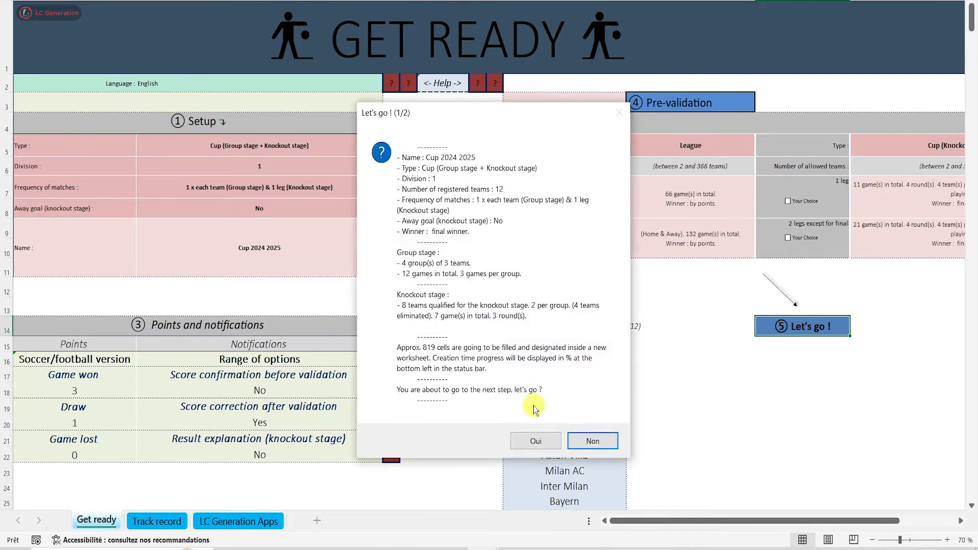
pyautogui.click(536, 442)
pyautogui.click(539, 394)
pyautogui.click(596, 395)
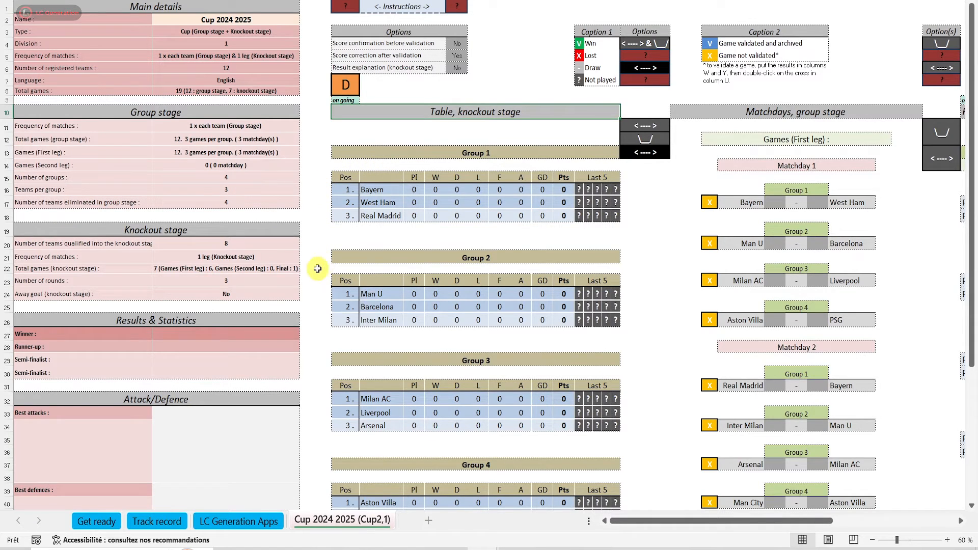
# Review the new cup worksheet's group tables, matchday fixtures and knockout bracket
pyautogui.scroll(-4, 315, 290)
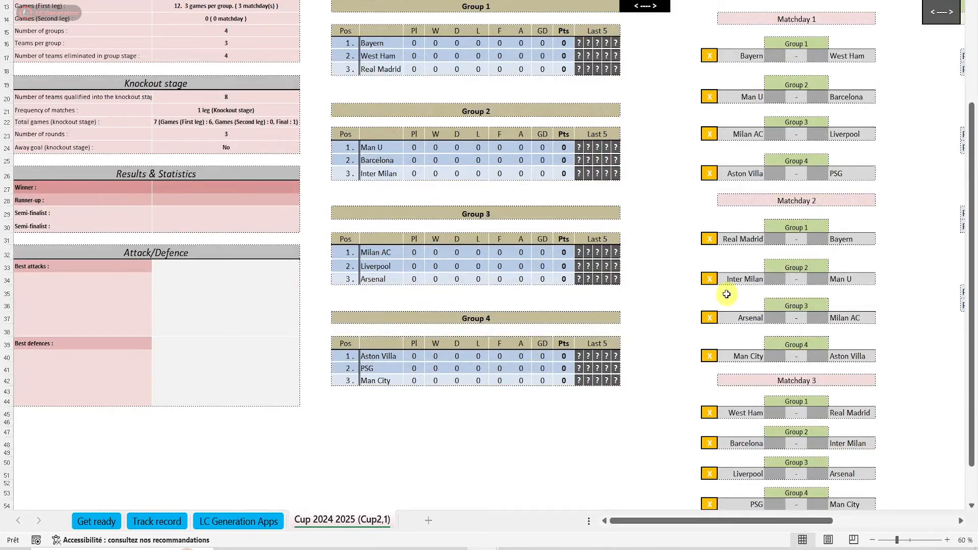
pyautogui.scroll(4, 753, 246)
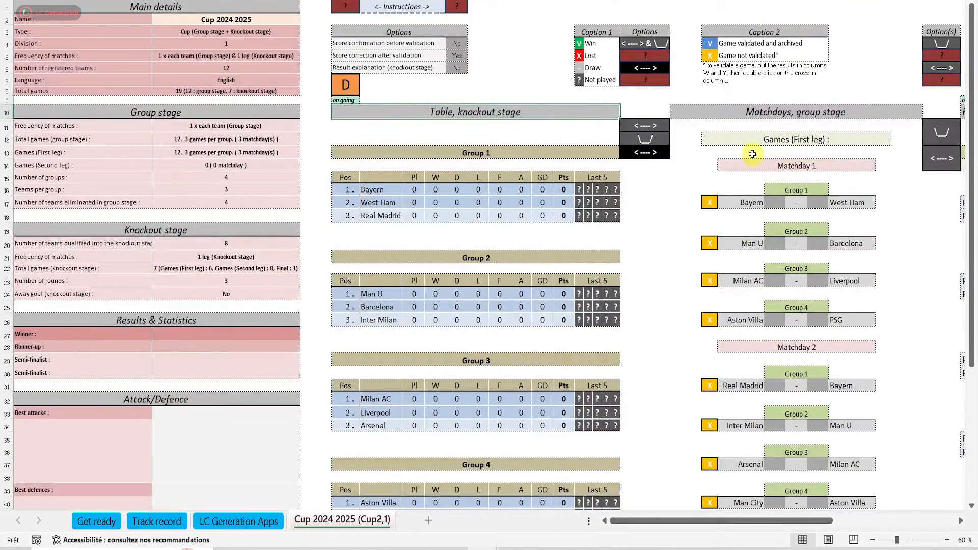
pyautogui.scroll(-8, 731, 202)
pyautogui.scroll(8, 732, 239)
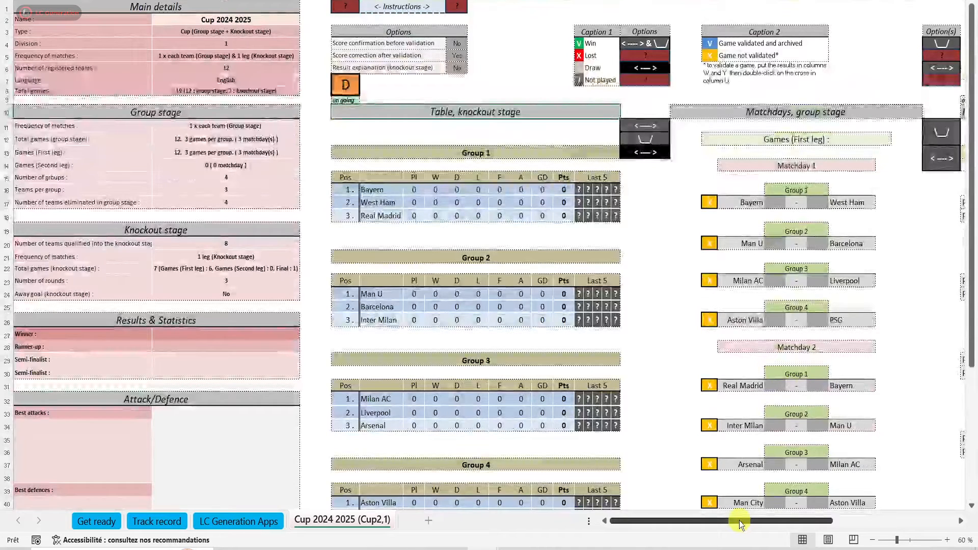
pyautogui.moveTo(726, 521); pyautogui.dragTo(848, 521)
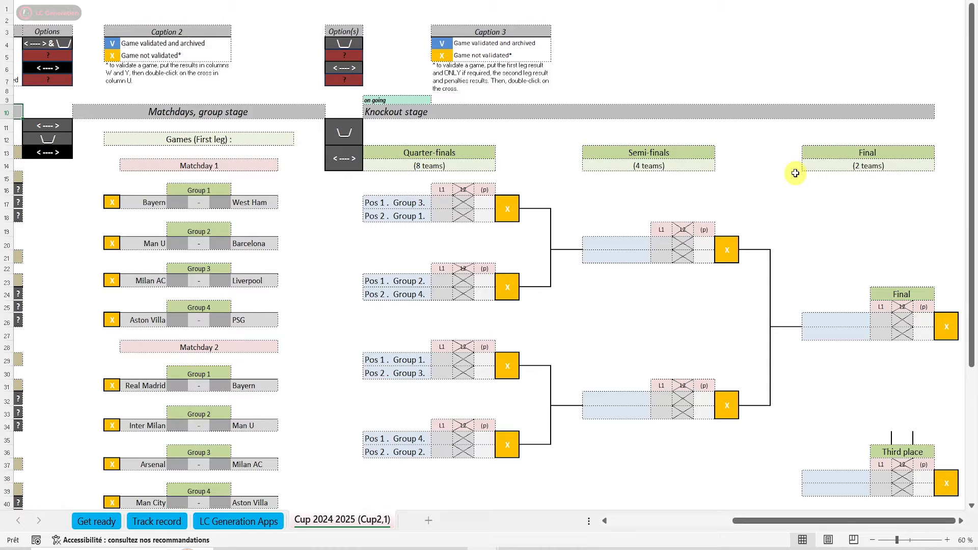
# Delete the Cup 2024 2025 worksheet and generate it again with the same 4 groups of 3 teams
pyautogui.moveTo(748, 518); pyautogui.dragTo(629, 524)
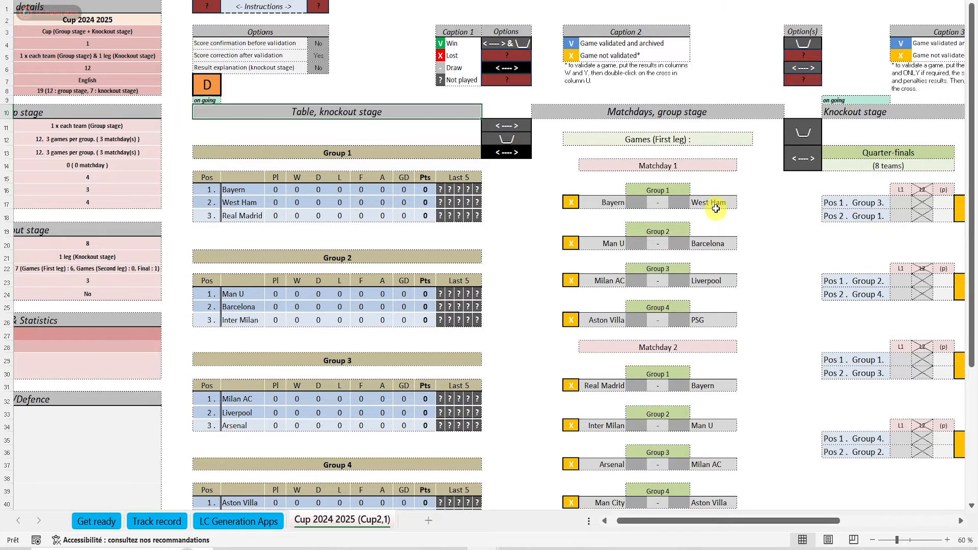
pyautogui.click(206, 86)
pyautogui.click(589, 334)
pyautogui.click(771, 326)
pyautogui.click(544, 381)
pyautogui.click(541, 391)
pyautogui.click(582, 359)
pyautogui.click(872, 540)
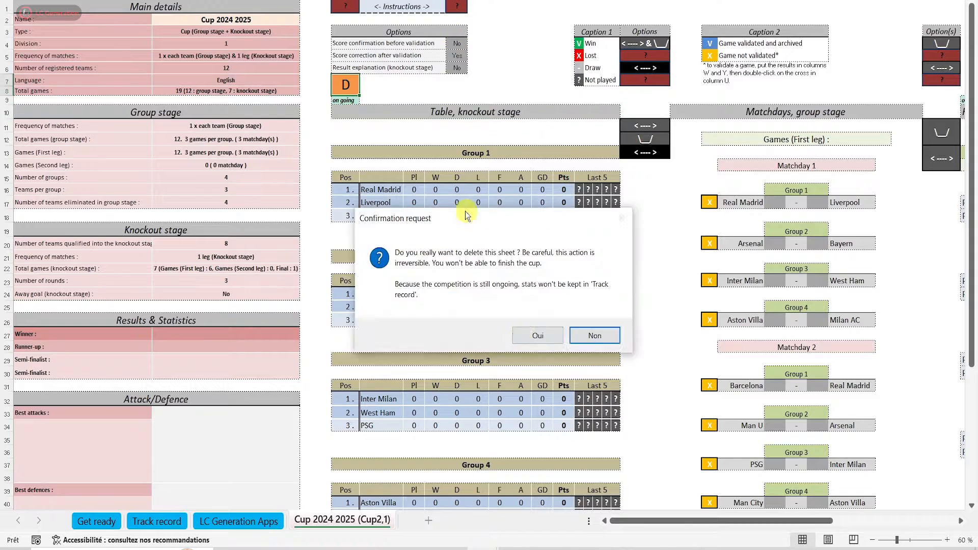
# Delete the current cup worksheet and set the selected cup format's group stage to 1 group of 12 teams
pyautogui.click(534, 335)
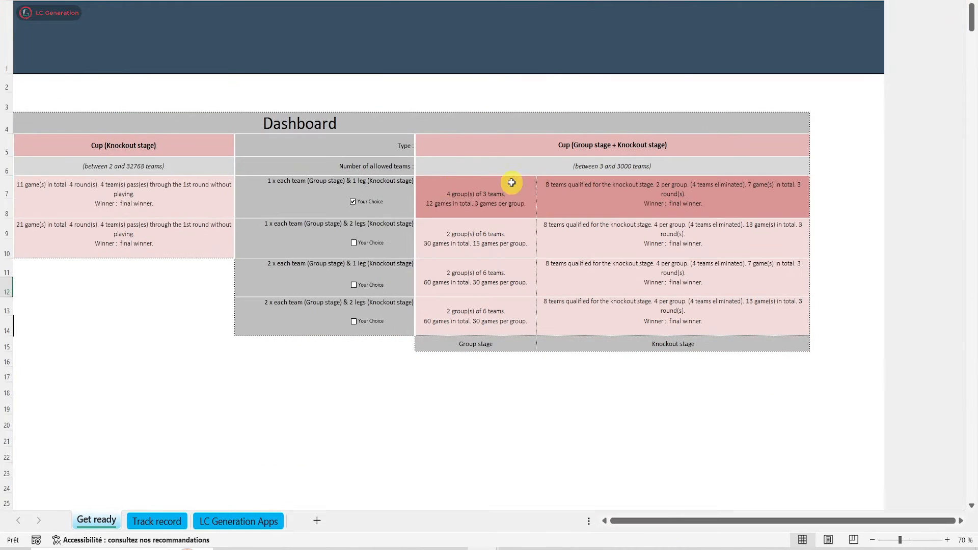
pyautogui.click(509, 188)
pyautogui.click(542, 191)
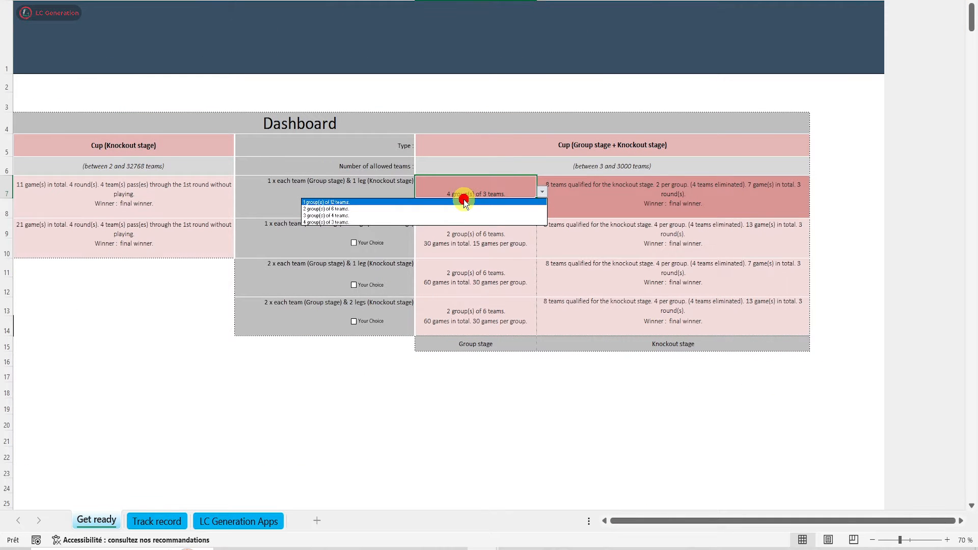
pyautogui.click(463, 202)
# Set the selected format's knockout stage to 6 qualified teams, with 6 eliminated and 2 passing through the 1st round without playing
pyautogui.click(643, 201)
pyautogui.click(816, 192)
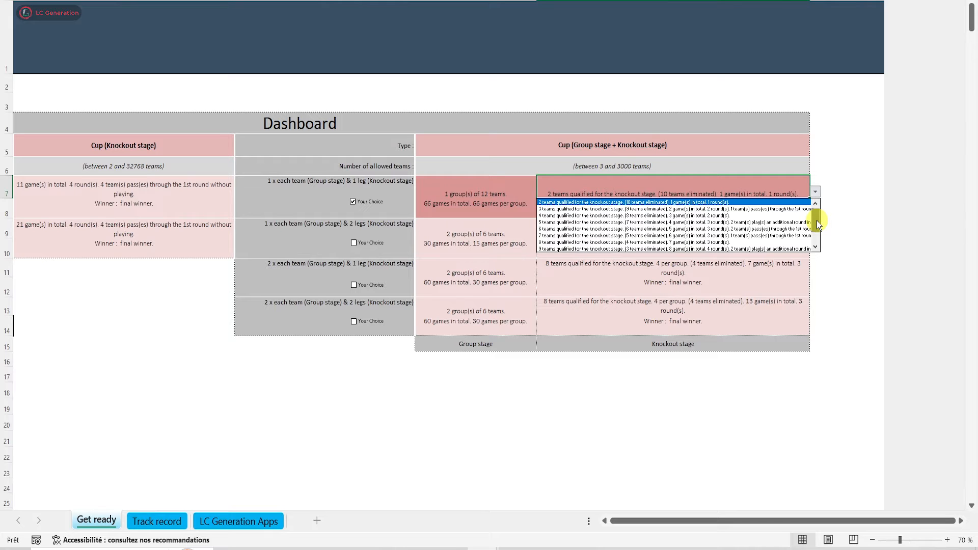
pyautogui.moveTo(817, 221); pyautogui.dragTo(817, 234)
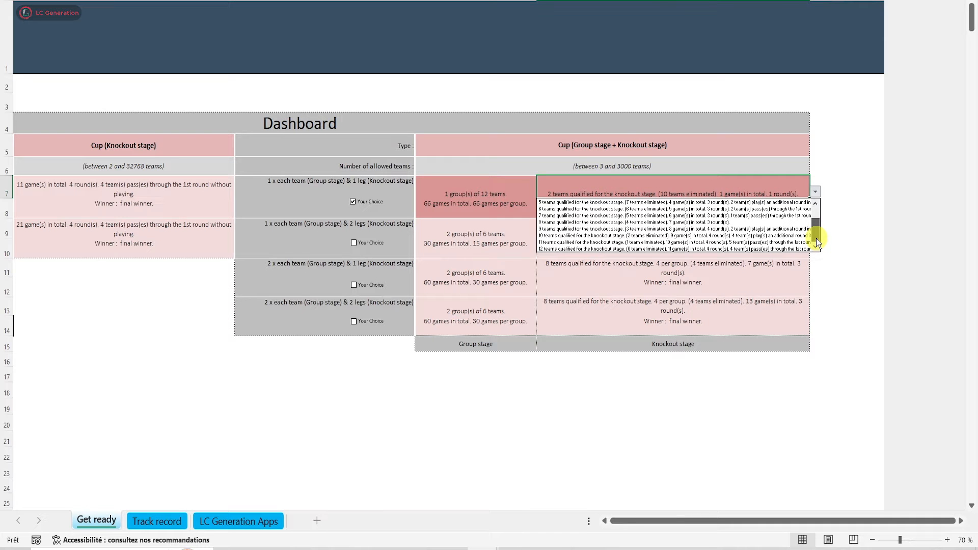
pyautogui.moveTo(817, 239); pyautogui.dragTo(815, 209)
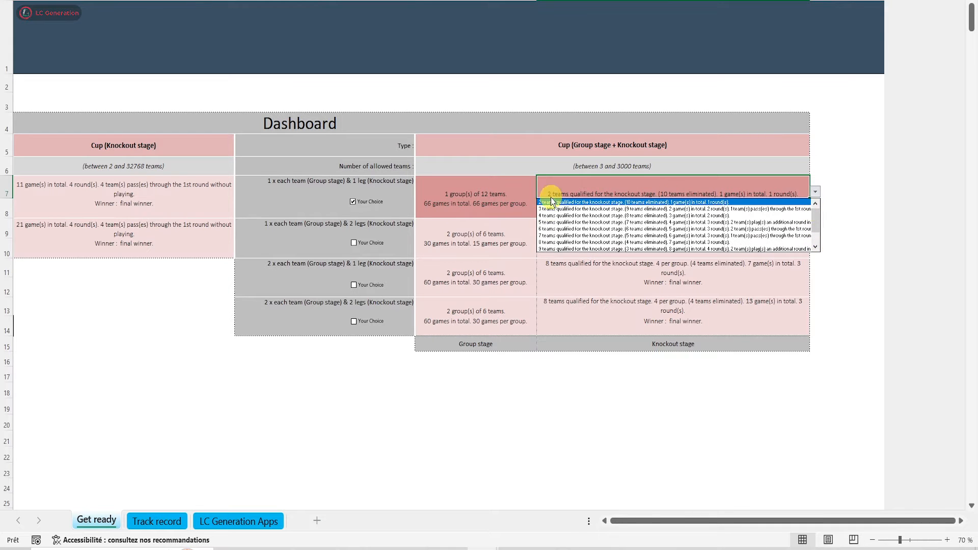
pyautogui.click(574, 228)
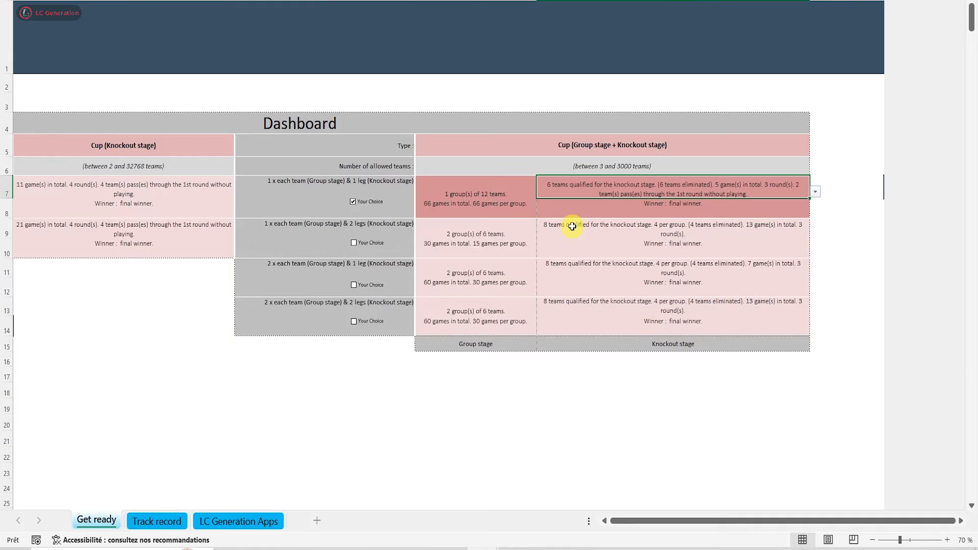
# Generate the Cup 2024 2025 worksheet from this setup and look through its matchday fixtures
pyautogui.moveTo(631, 515); pyautogui.dragTo(614, 520)
pyautogui.click(794, 328)
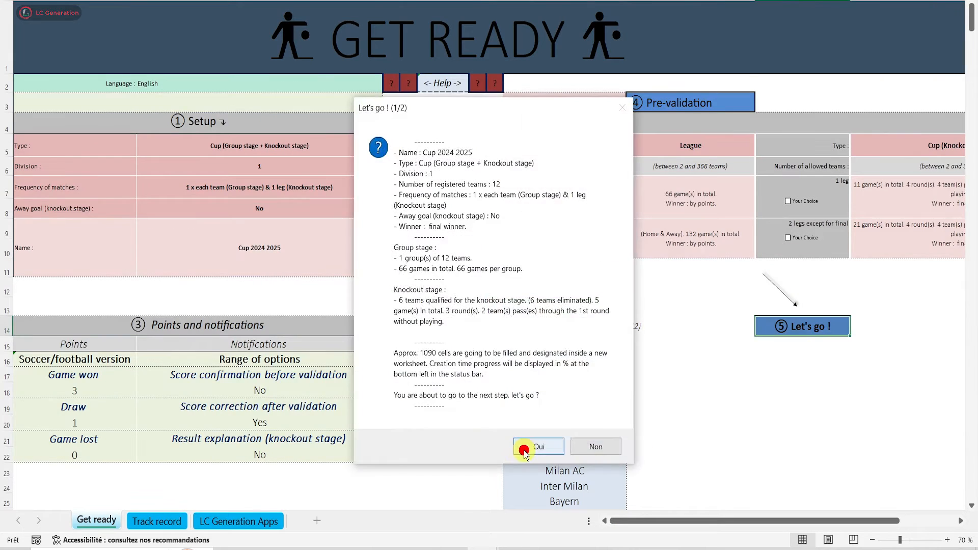
pyautogui.click(532, 445)
pyautogui.click(597, 362)
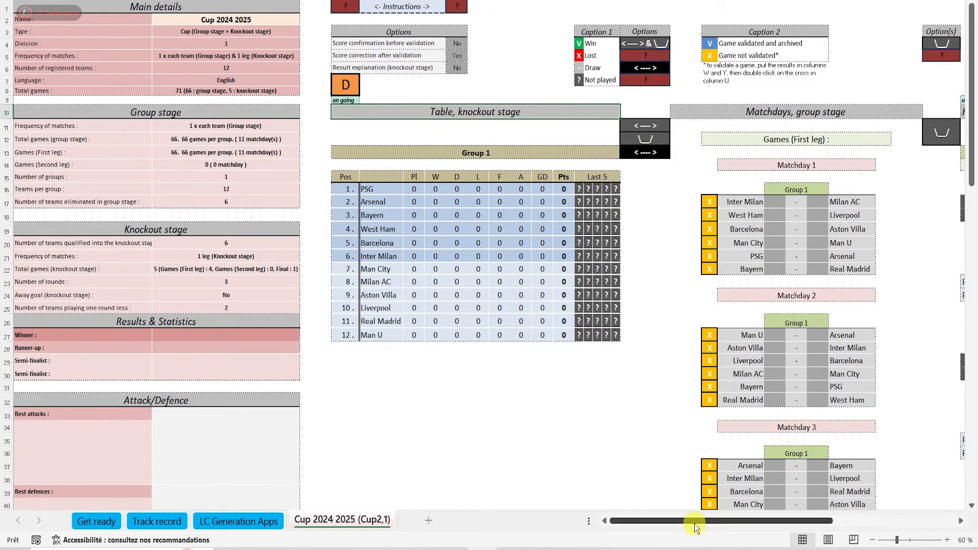
pyautogui.scroll(-15, 713, 280)
pyautogui.scroll(20, 745, 322)
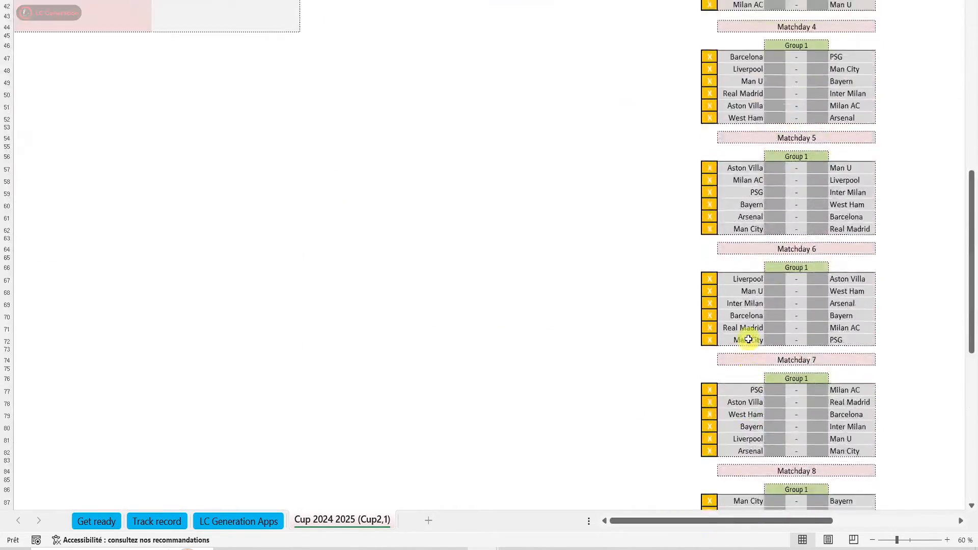
pyautogui.hscroll(10, 679, 523)
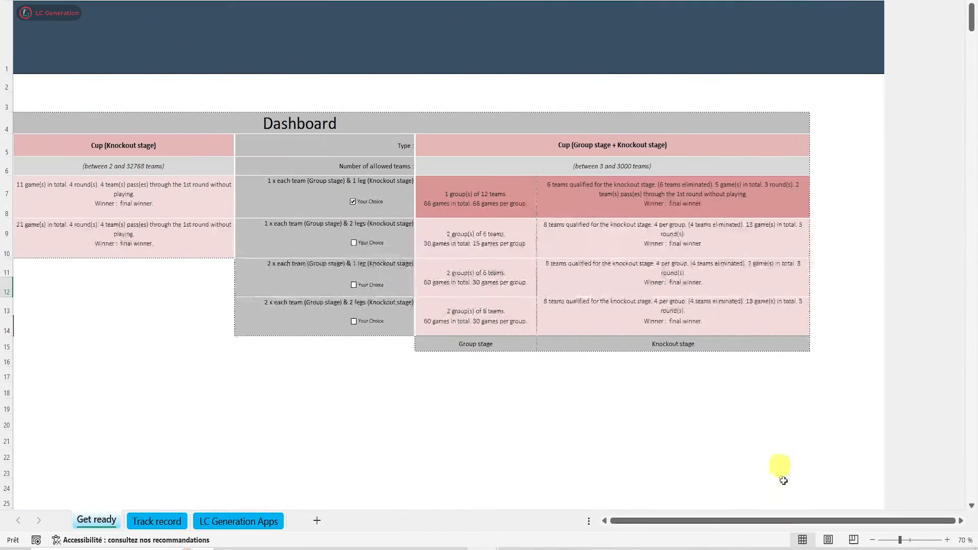
# Replace the cup worksheet with one that qualifies 8 teams from the single group of 12, and check its knockout bracket
pyautogui.click(815, 191)
pyautogui.click(663, 222)
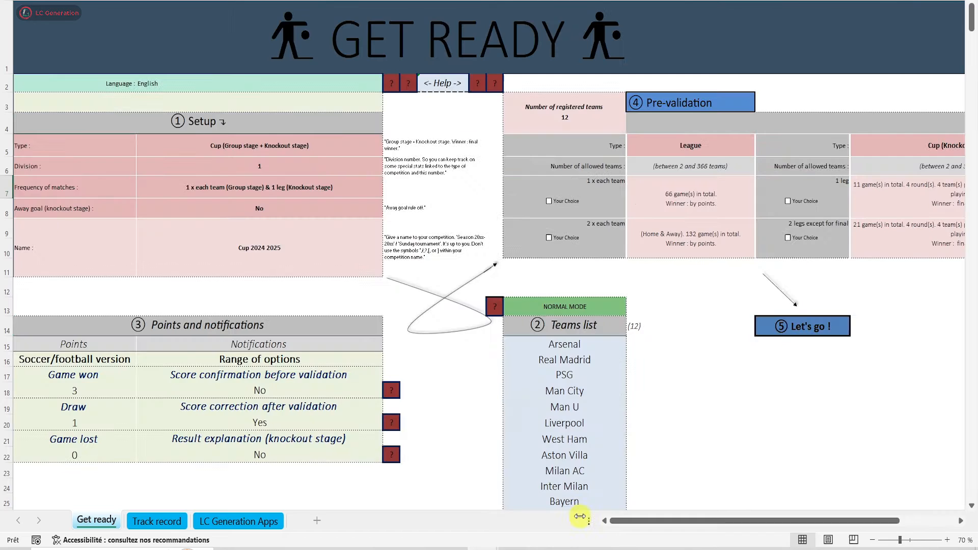
pyautogui.click(764, 321)
pyautogui.click(542, 438)
pyautogui.click(607, 387)
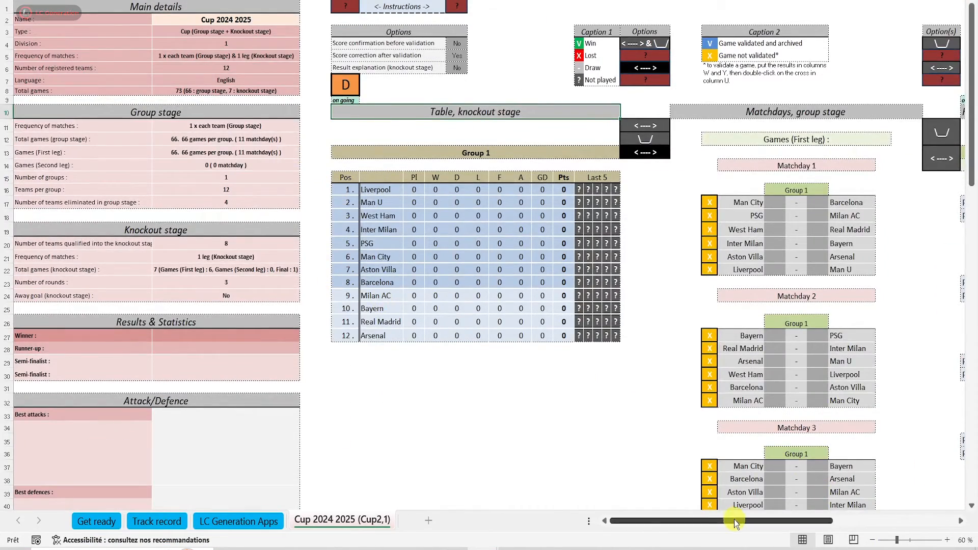
pyautogui.moveTo(733, 520); pyautogui.dragTo(804, 505)
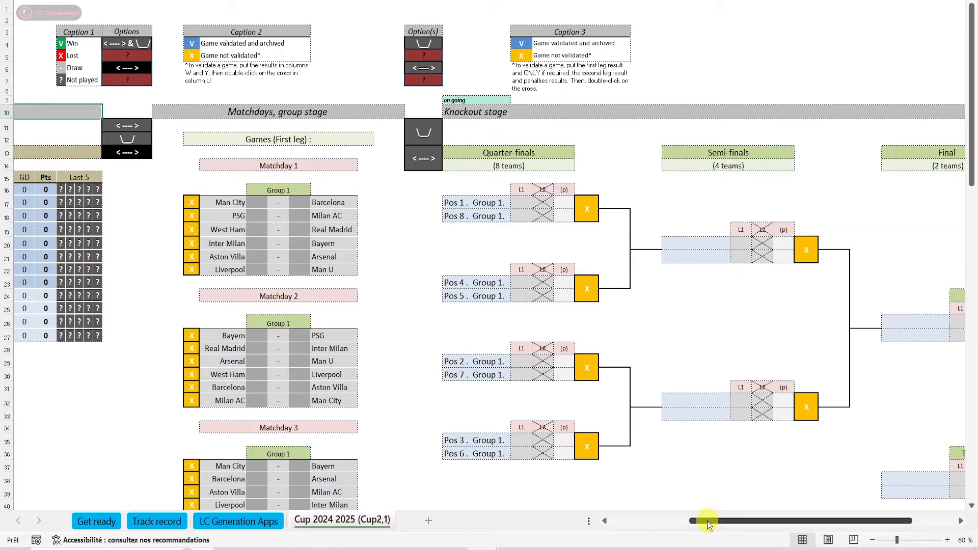
pyautogui.moveTo(711, 518); pyautogui.dragTo(617, 517)
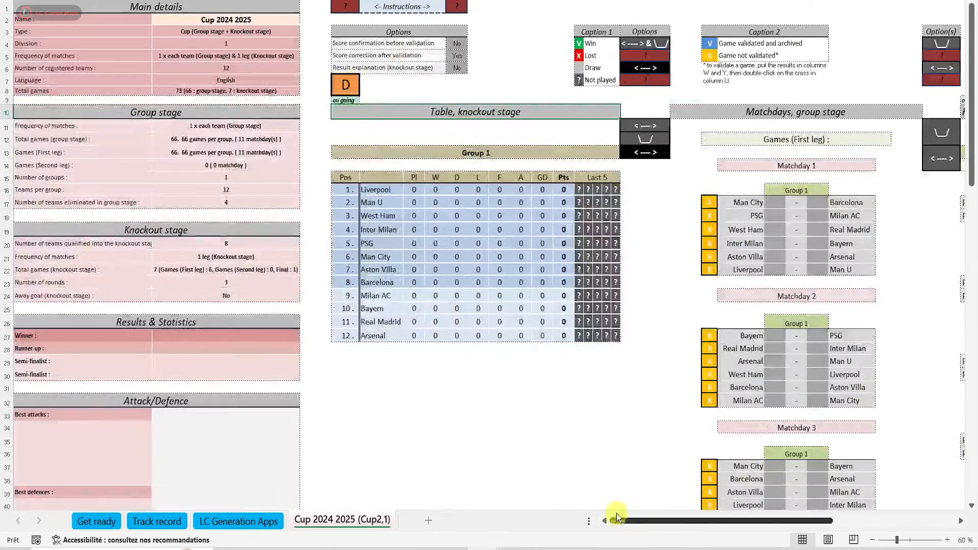
# Delete the current cup worksheet and set the selected cup format's group stage to 3 groups of 4 teams
pyautogui.doubleClick(352, 87)
pyautogui.click(539, 335)
pyautogui.click(536, 322)
pyautogui.moveTo(684, 523); pyautogui.dragTo(743, 524)
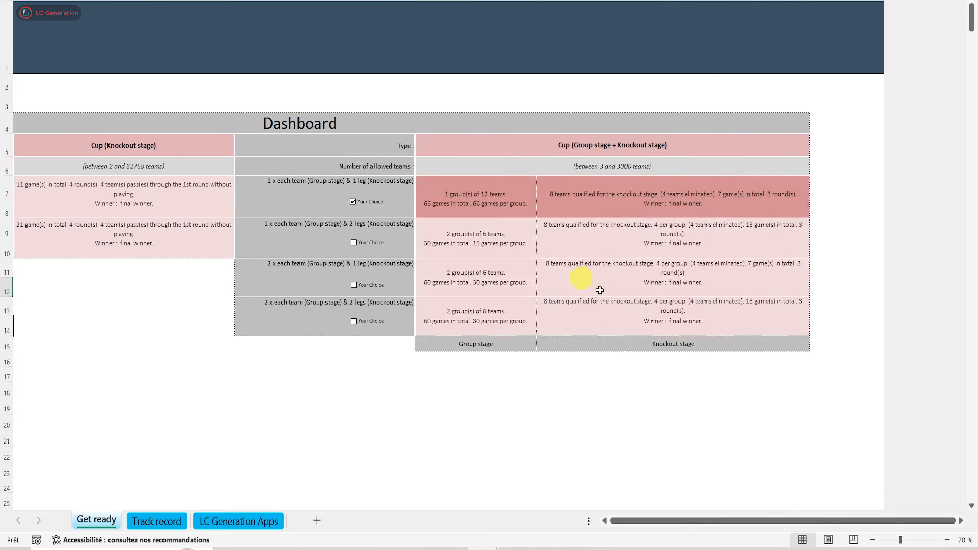
pyautogui.click(447, 185)
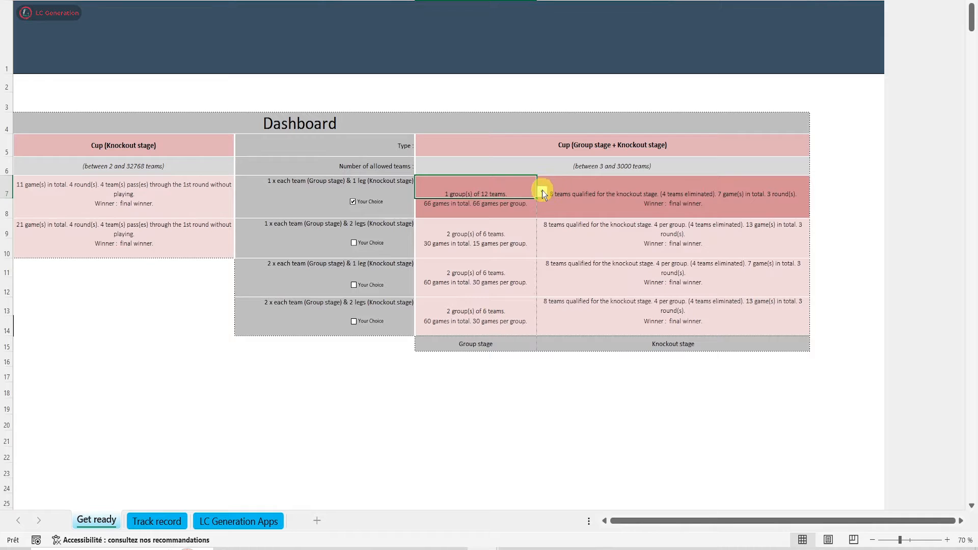
pyautogui.click(541, 191)
pyautogui.click(433, 215)
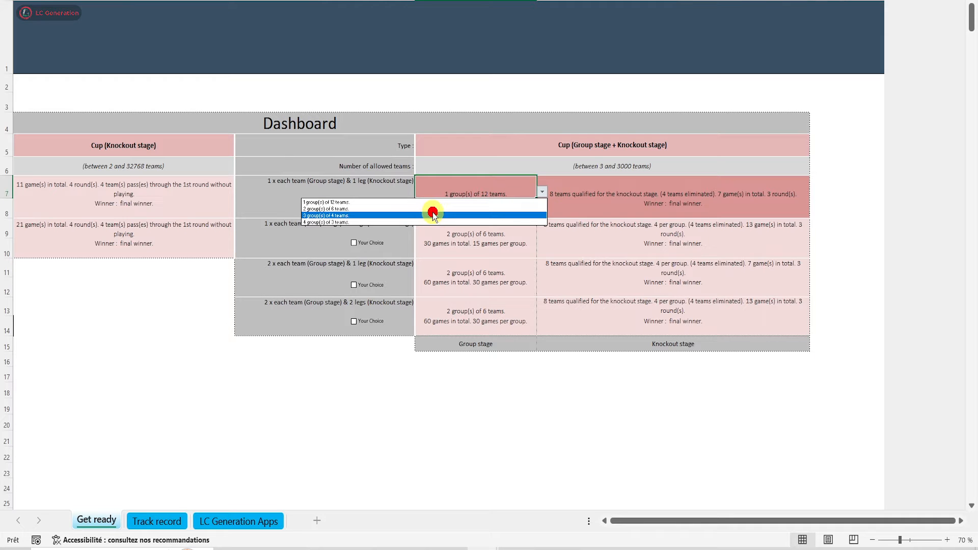
# Qualify 8 teams, the first 2 of each group plus the 2 best thirds, and generate the Cup 2024 2025 worksheet
pyautogui.click(815, 192)
pyautogui.click(792, 202)
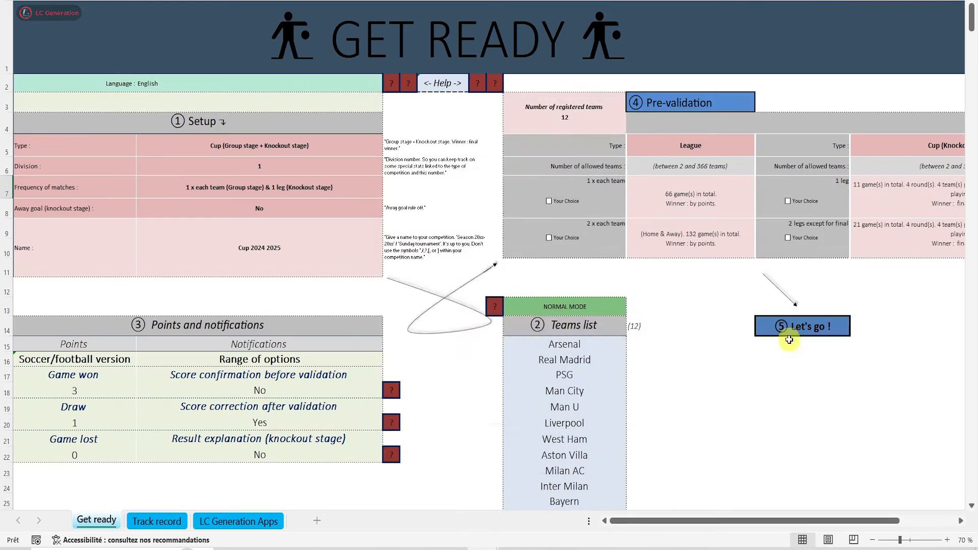
pyautogui.click(788, 331)
pyautogui.click(551, 447)
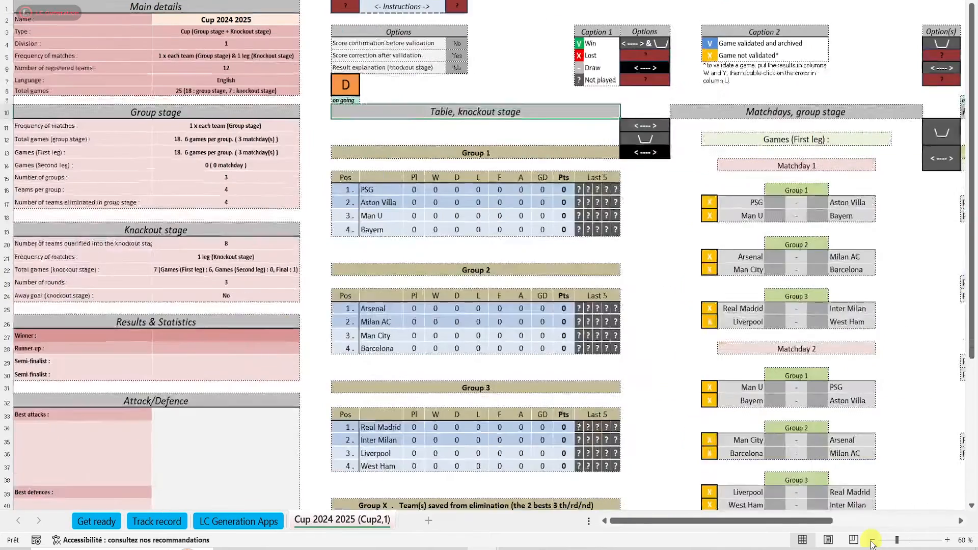
pyautogui.click(872, 541)
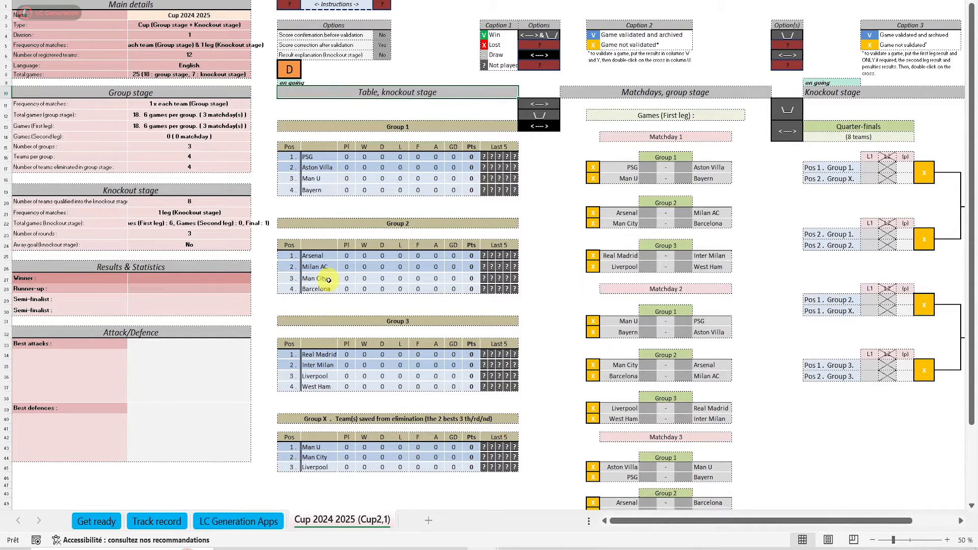
# Return to the Get ready sheet and rename the competition as Cup n2
pyautogui.click(110, 522)
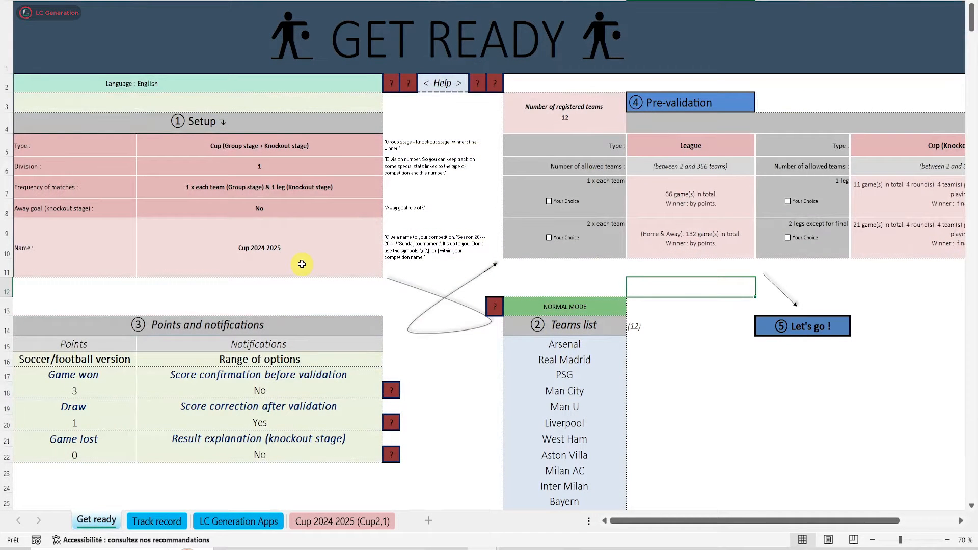
pyautogui.click(243, 249)
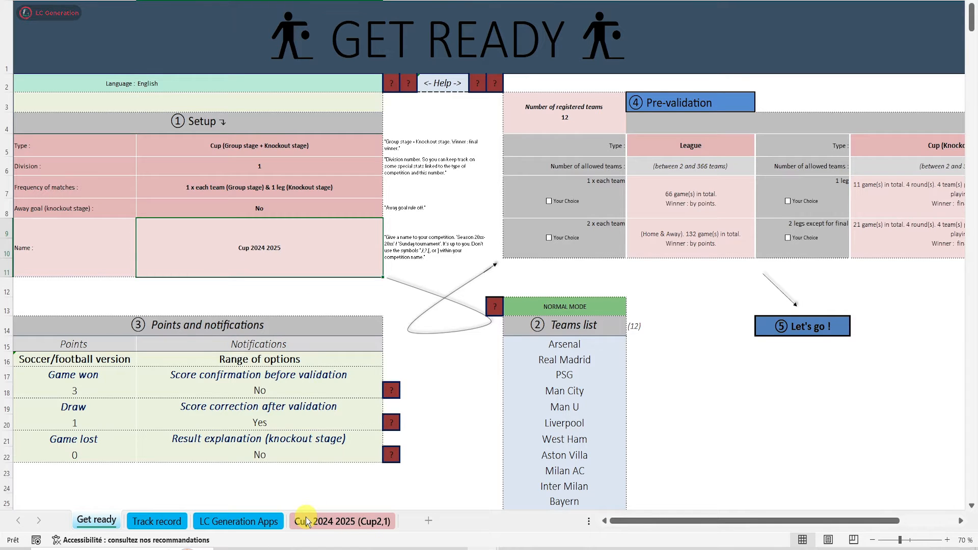
pyautogui.write('Cup n2')
pyautogui.press('Return')
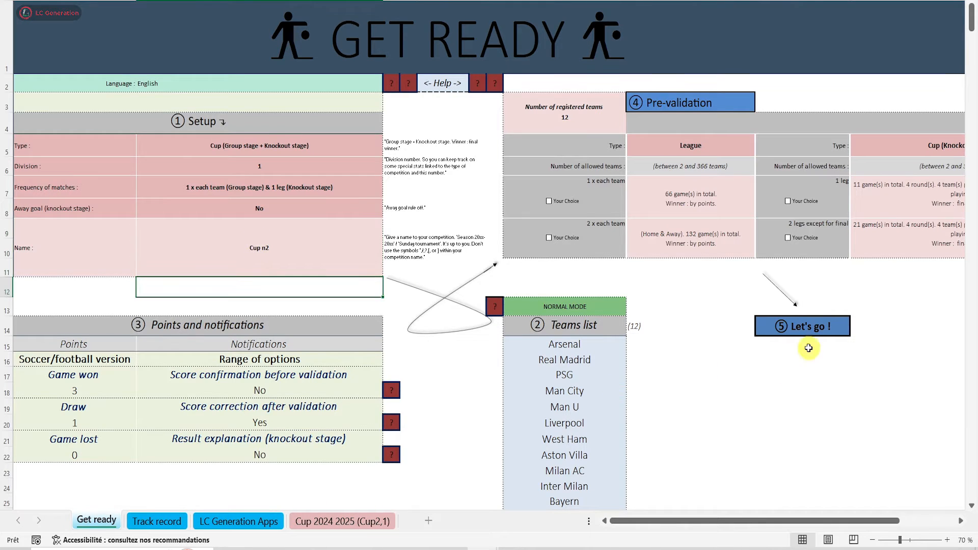
# Launch the creation of Cup n2 to read the information on pots, and decline the random draw without pots
pyautogui.click(811, 326)
pyautogui.click(553, 449)
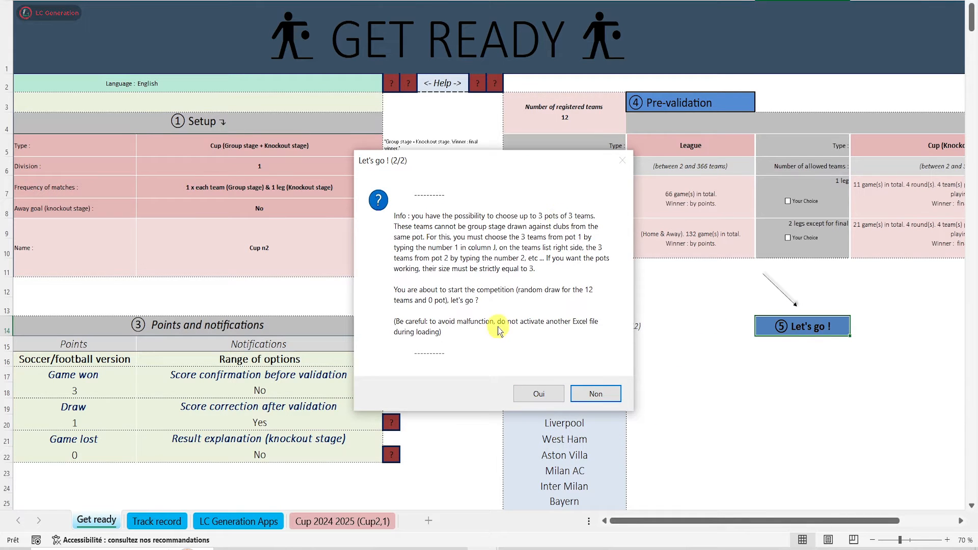
pyautogui.click(595, 394)
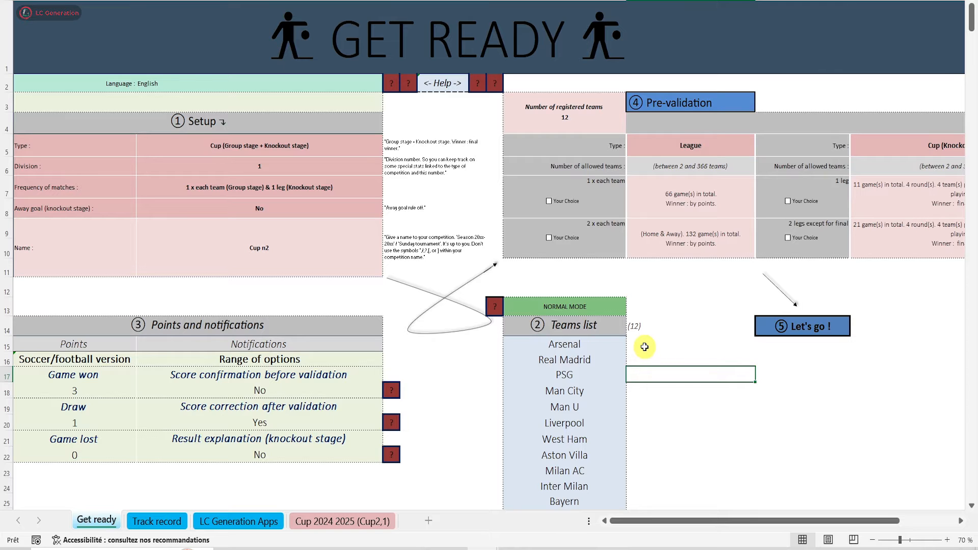
# Assign PSG, Man U and Aston Villa to pot 1 by entering 1 beside each in the teams list
pyautogui.write('1')
pyautogui.press('Return')
pyautogui.press('Return')
pyautogui.press('Return')
pyautogui.press('Return')
pyautogui.press('Return')
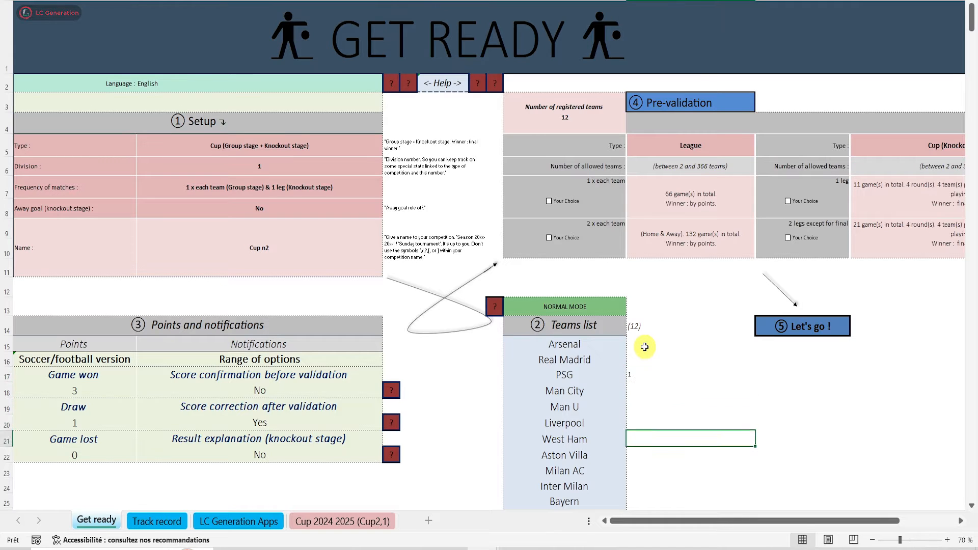
pyautogui.write('1')
pyautogui.press('Up')
pyautogui.press('Up')
pyautogui.press('Up')
pyautogui.write('1')
# Assign Arsenal, Man City and Milan AC to pot 2 by entering 2 beside each team
pyautogui.click(645, 347)
pyautogui.write('2')
pyautogui.press('Return')
pyautogui.press('Down')
pyautogui.press('Down')
pyautogui.press('Down')
pyautogui.press('Down')
pyautogui.press('Down')
pyautogui.press('Down')
pyautogui.write('2')
pyautogui.press('Up')
pyautogui.press('Up')
pyautogui.press('Up')
pyautogui.press('Up')
pyautogui.press('Up')
pyautogui.write('2')
pyautogui.press('Down')
pyautogui.press('Down')
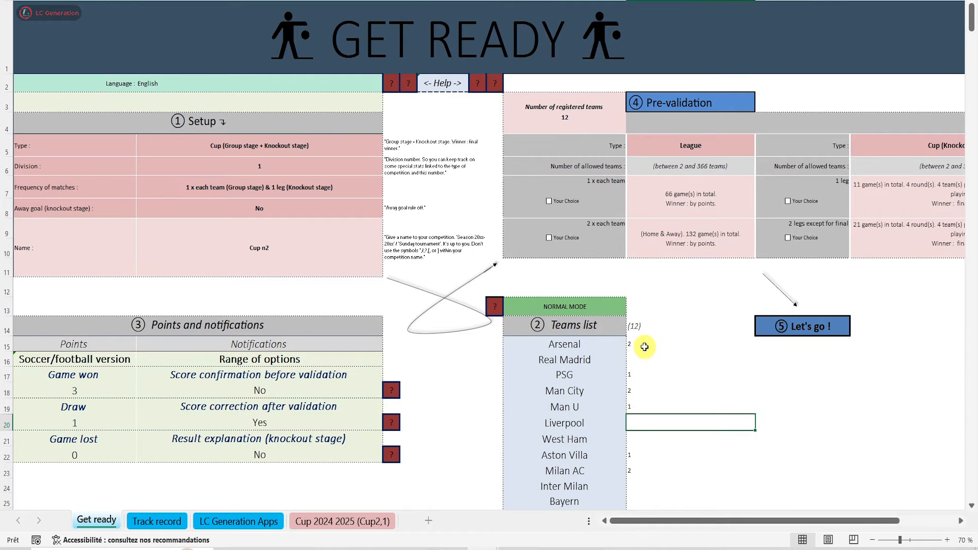
# Assign Liverpool, West Ham and Real Madrid to pot 3 by entering 3 beside each team
pyautogui.write('3')
pyautogui.press('Return')
pyautogui.write('3')
pyautogui.press('Up')
pyautogui.press('Up')
pyautogui.press('Up')
pyautogui.press('Up')
pyautogui.press('Up')
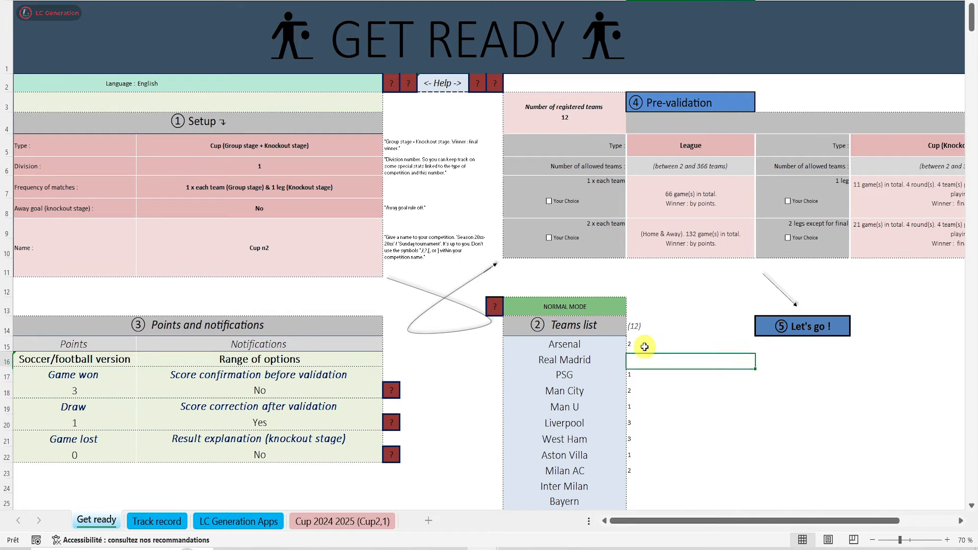
pyautogui.write('3')
# Generate the Cup n2 worksheet, accepting the setup summary and the random draw with three pots
pyautogui.click(802, 326)
pyautogui.click(535, 445)
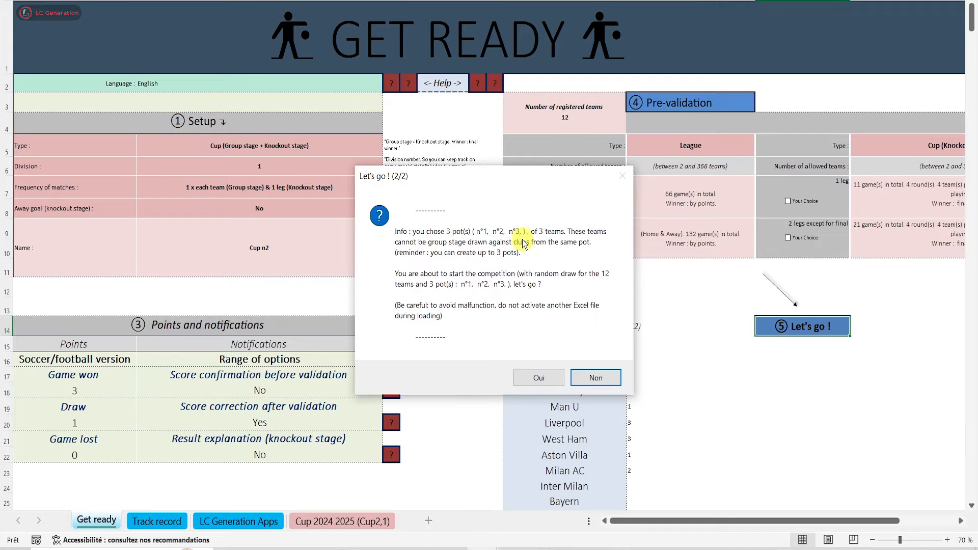
pyautogui.click(539, 377)
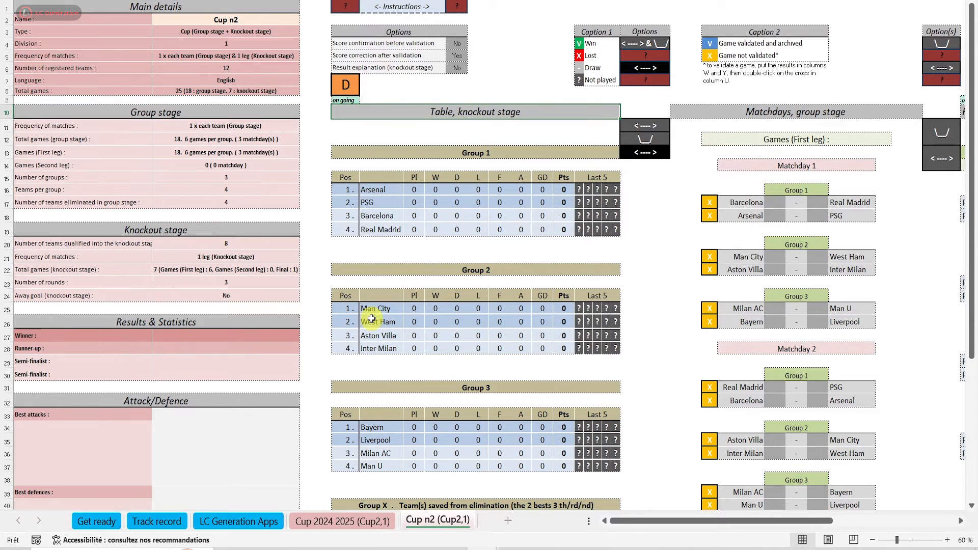
# Mark West Ham in the Group 2 table of the Cup n2 worksheet and replace it with the unregistered team Napoli
pyautogui.click(629, 321)
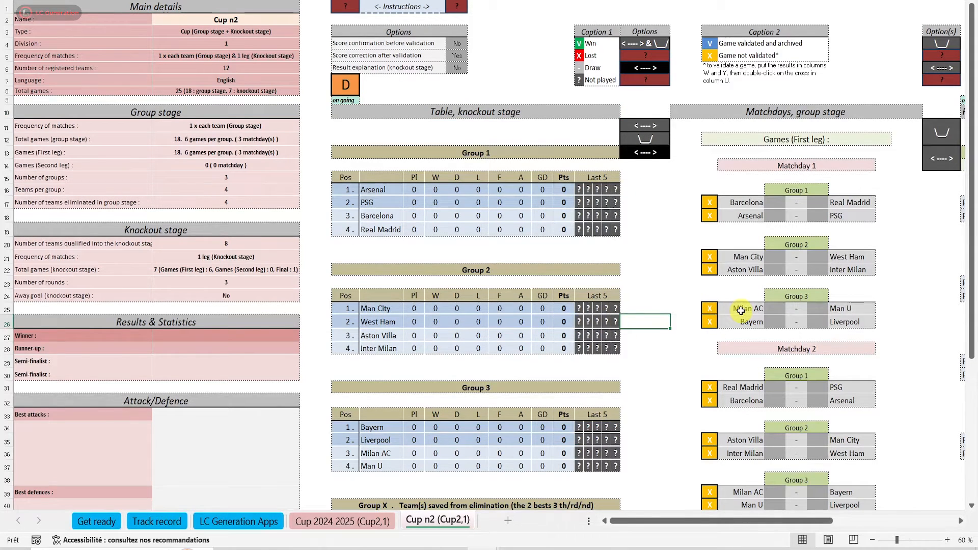
pyautogui.click(647, 138)
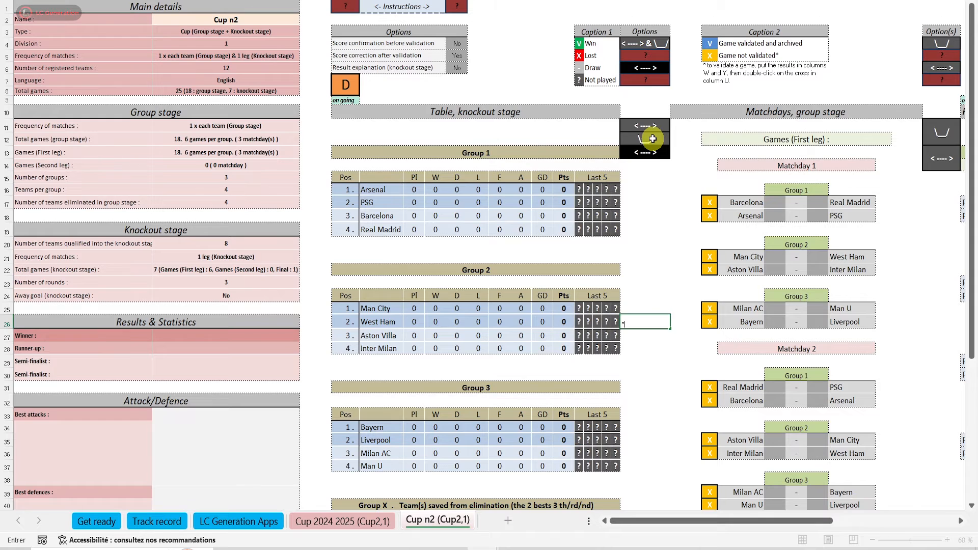
pyautogui.click(524, 321)
pyautogui.write('Napoli')
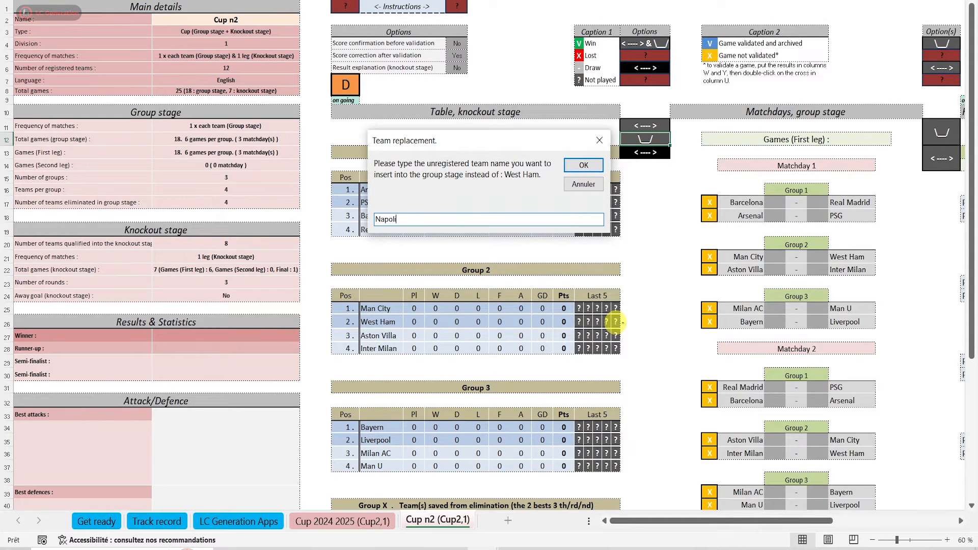
pyautogui.click(584, 165)
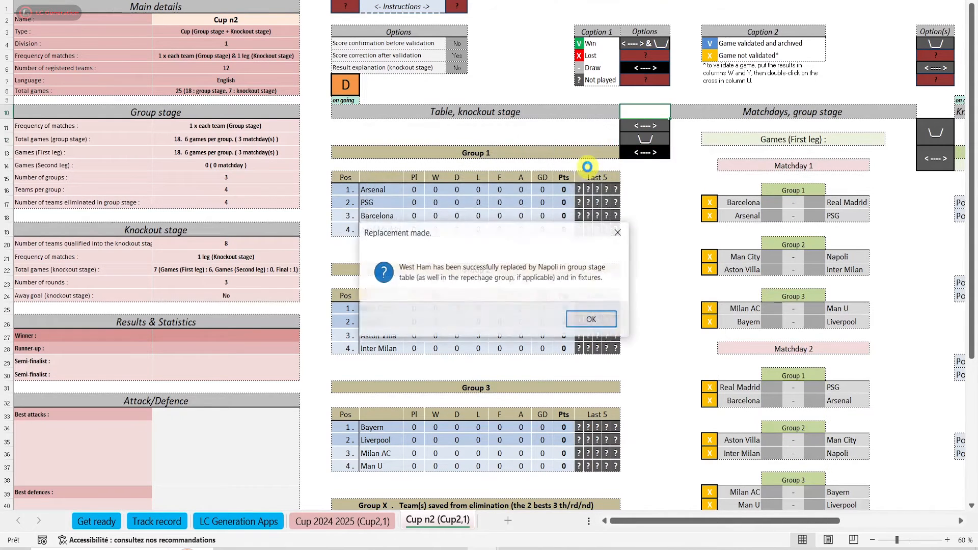
# Mark Inter Milan in Group 2 and Bayern in Group 3, and confirm swapping the two teams in the draw
pyautogui.click(600, 313)
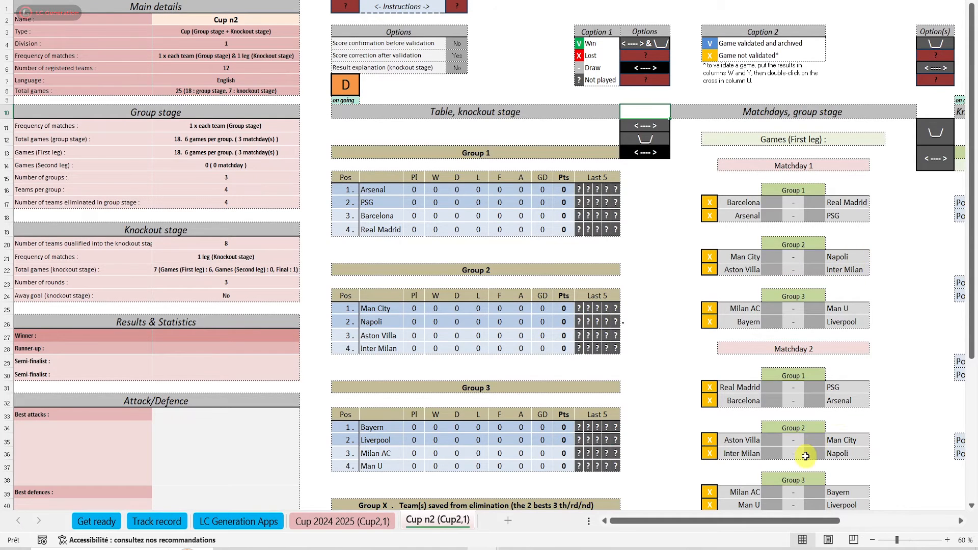
pyautogui.scroll(-4, 805, 456)
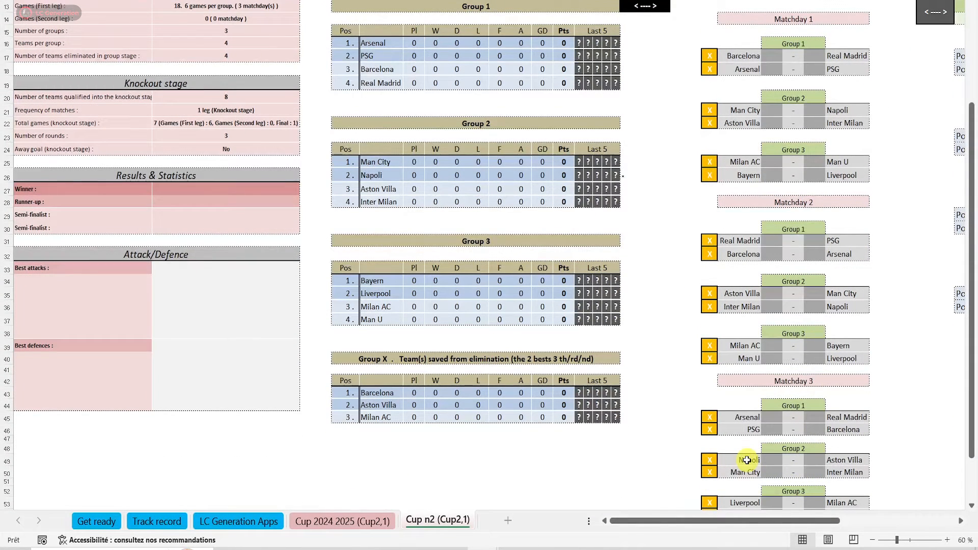
pyautogui.scroll(2, 746, 460)
pyautogui.click(668, 276)
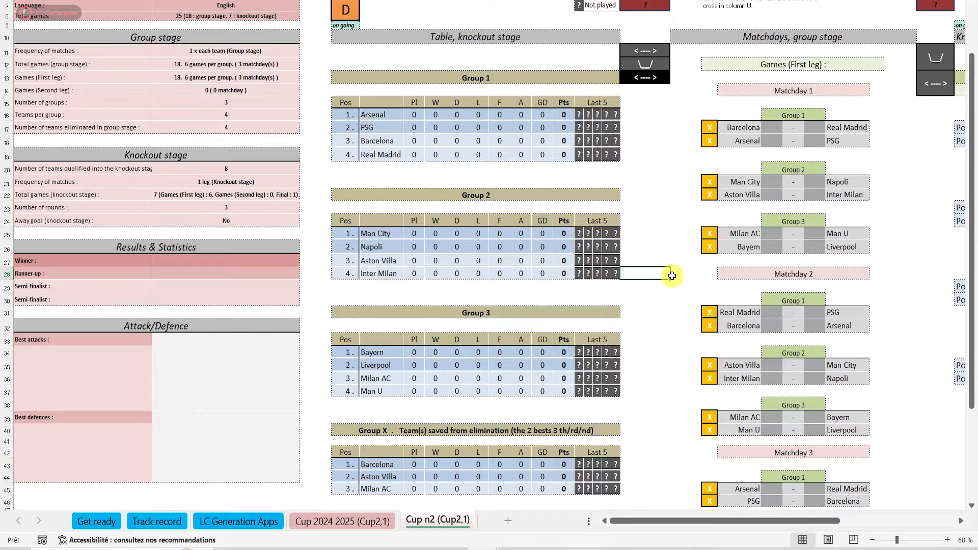
pyautogui.write('x')
pyautogui.click(639, 352)
pyautogui.write('x')
pyautogui.click(656, 80)
pyautogui.click(540, 318)
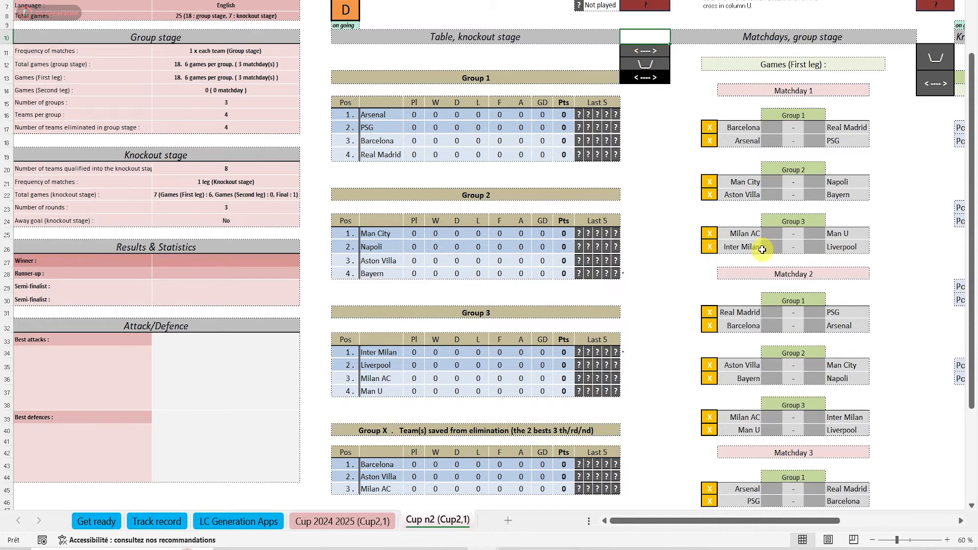
# Enter the Matchday 2 Group 1 scores: Real Madrid 2-1 PSG and Barcelona 1-2 Arsenal
pyautogui.click(772, 312)
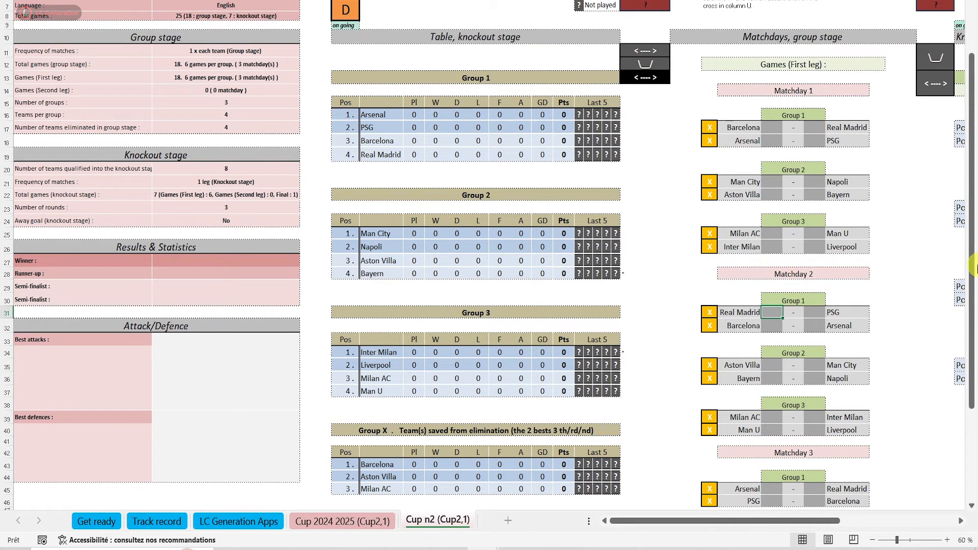
pyautogui.write('2')
pyautogui.press('Right')
pyautogui.press('Right')
pyautogui.write('1')
pyautogui.press('Return')
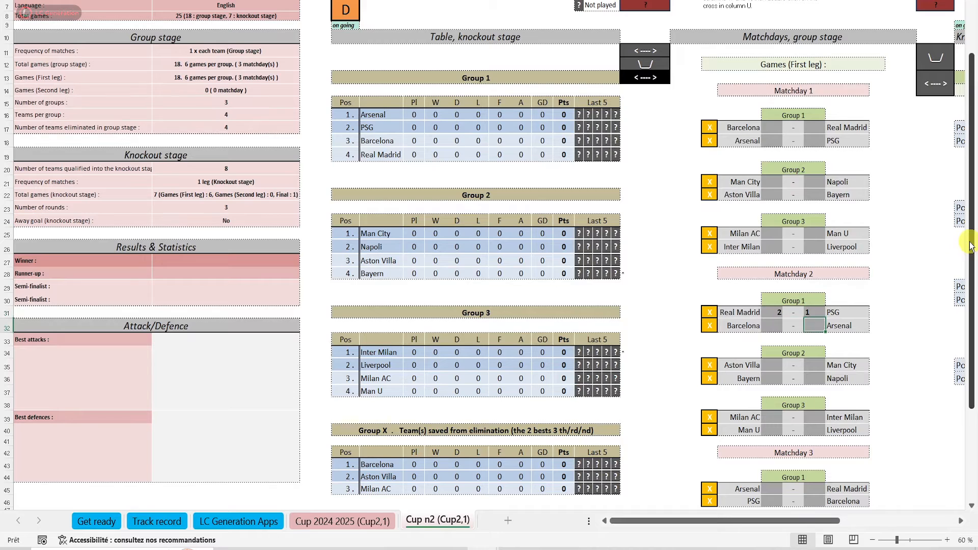
pyautogui.write('2')
pyautogui.press('Left')
pyautogui.press('Left')
pyautogui.write('1')
pyautogui.press('Return')
# Enter the Matchday 2 Group 2 scores: Aston Villa 1-1 Man City and Bayern 1-1 Napoli
pyautogui.write('1')
pyautogui.press('Right')
pyautogui.press('Right')
pyautogui.write('1')
pyautogui.press('Return')
pyautogui.write('1')
pyautogui.press('Left')
pyautogui.press('Left')
pyautogui.write('1')
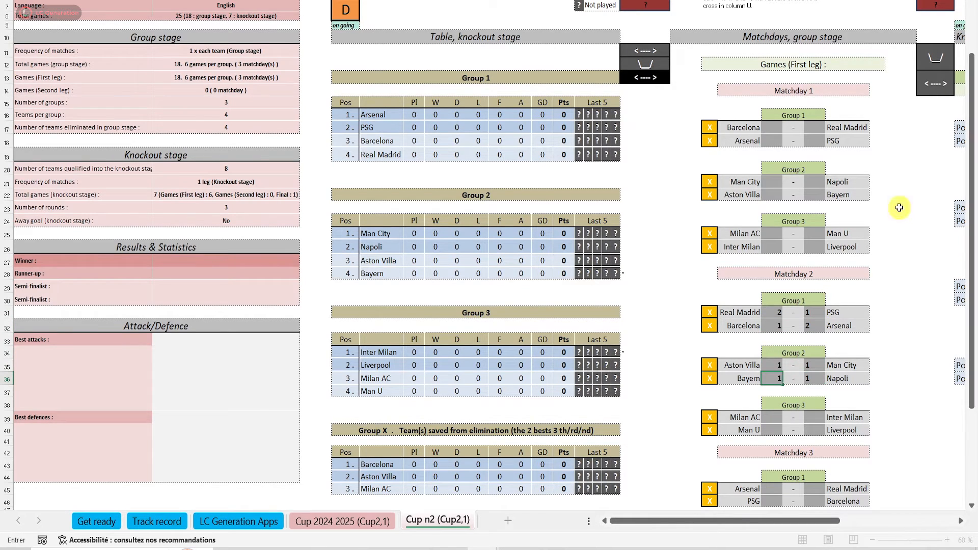
# Validate the four Matchday 2 games of Group 1 and Group 2
pyautogui.click(712, 378)
pyautogui.click(712, 365)
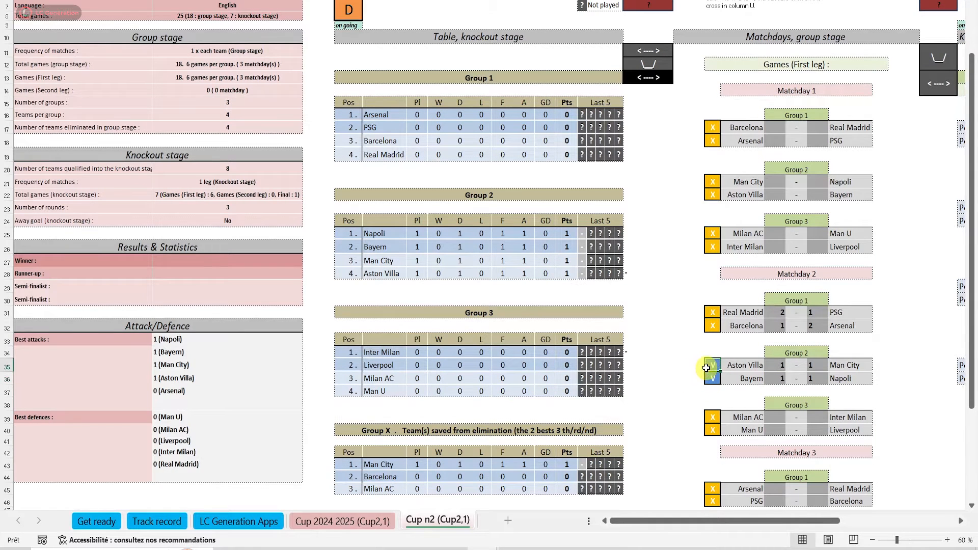
pyautogui.click(714, 326)
pyautogui.click(713, 312)
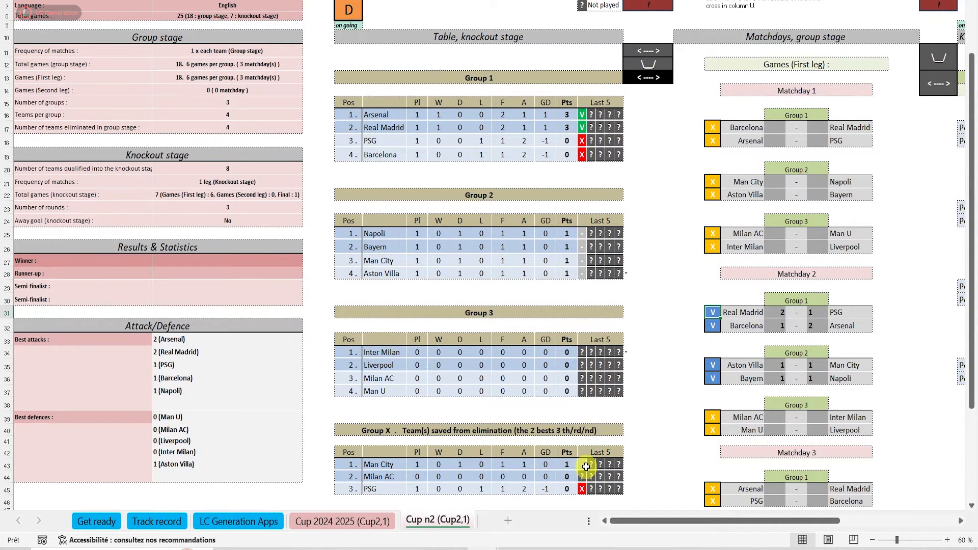
# Mark the Pos 1 Group 2 and Pos 1 Group 3 slots in the quarter-finals and confirm swapping them
pyautogui.moveTo(689, 521); pyautogui.dragTo(703, 521)
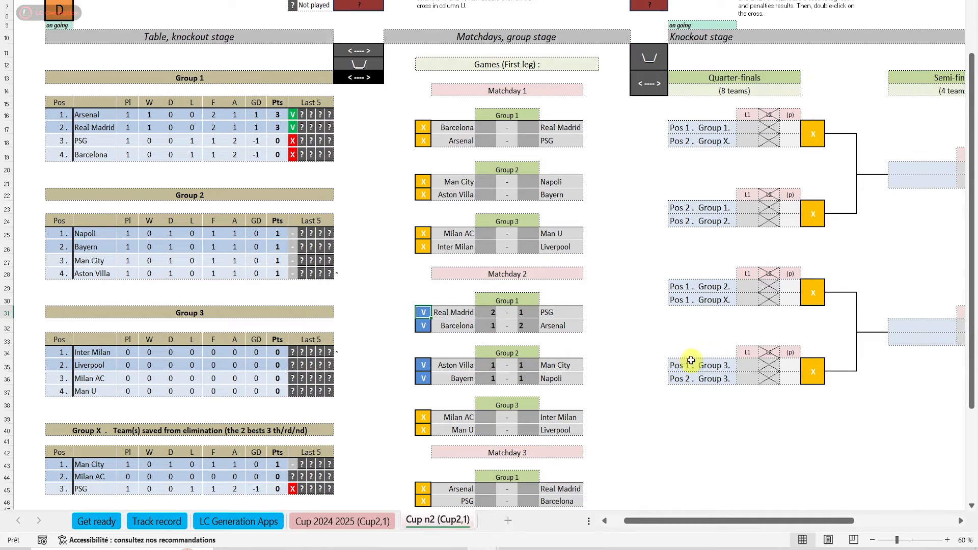
pyautogui.click(660, 300)
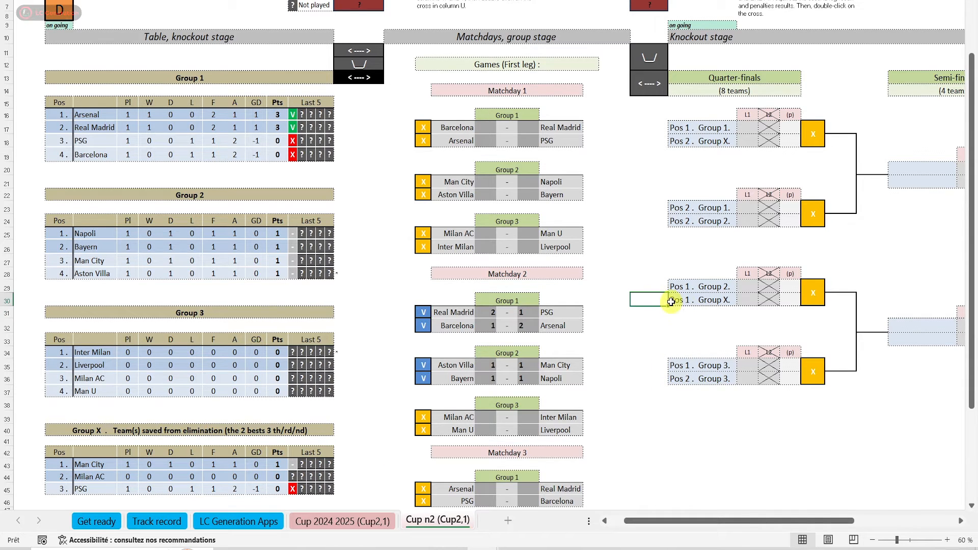
pyautogui.click(655, 364)
pyautogui.write('1')
pyautogui.click(649, 84)
pyautogui.click(535, 313)
pyautogui.click(586, 319)
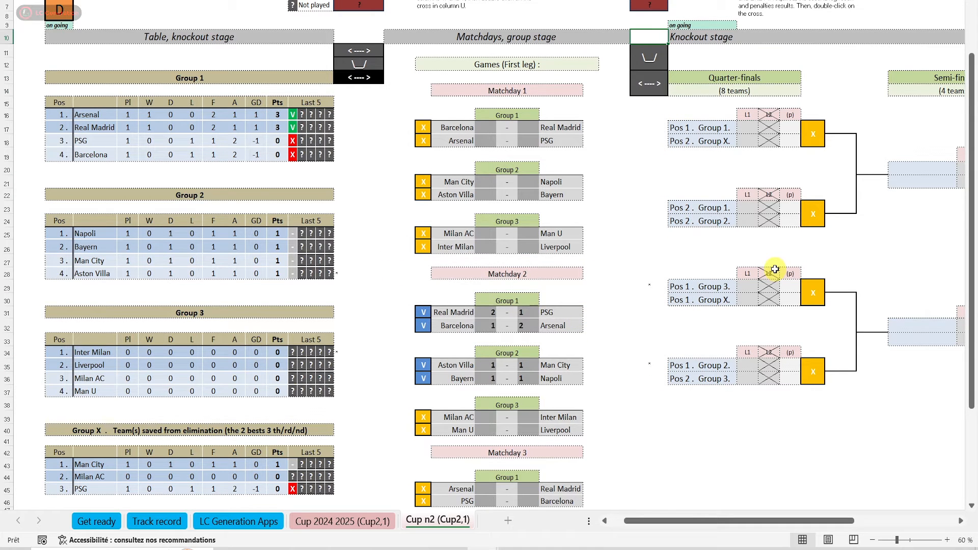
# Enter the Matchday 3 scores: Arsenal 2-1 Real Madrid, PSG 4-2 Barcelona, Napoli 4-2 Aston Villa, Man City 1-2 Bayern, and 2-2 for both Group 3 games
pyautogui.moveTo(666, 522); pyautogui.dragTo(649, 527)
pyautogui.scroll(-7, 780, 378)
pyautogui.click(813, 319)
pyautogui.write('2')
pyautogui.press('Left')
pyautogui.press('Left')
pyautogui.write('2')
pyautogui.press('Up')
pyautogui.press('Up')
pyautogui.write('4')
pyautogui.press('Right')
pyautogui.press('Right')
pyautogui.write('2')
pyautogui.press('Up')
pyautogui.press('Up')
pyautogui.press('Up')
pyautogui.write('2')
pyautogui.press('Left')
pyautogui.press('Left')
pyautogui.write('4')
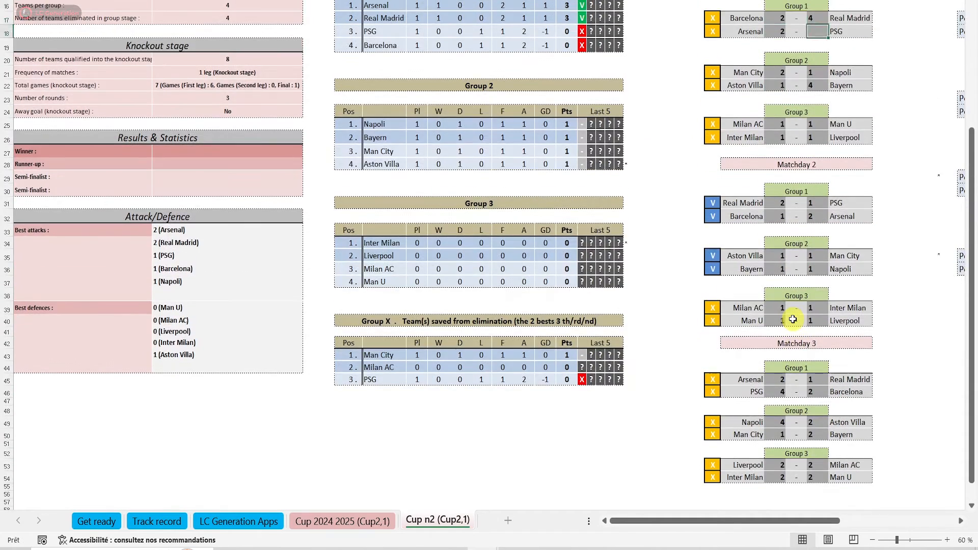
# Validate the six Matchday 3 games of Groups 1, 2 and 3
pyautogui.scroll(-5, 792, 319)
pyautogui.click(712, 280)
pyautogui.click(712, 267)
pyautogui.click(708, 238)
pyautogui.click(710, 224)
pyautogui.click(711, 194)
pyautogui.click(712, 183)
# Validate the remaining Matchday 2 and Matchday 1 games except Man City–Napoli, and acknowledge the notices about the last match
pyautogui.click(714, 123)
pyautogui.scroll(6, 714, 207)
pyautogui.click(708, 55)
pyautogui.click(712, 125)
pyautogui.click(713, 163)
pyautogui.moveTo(971, 175); pyautogui.dragTo(976, 373)
pyautogui.scroll(4, 974, 372)
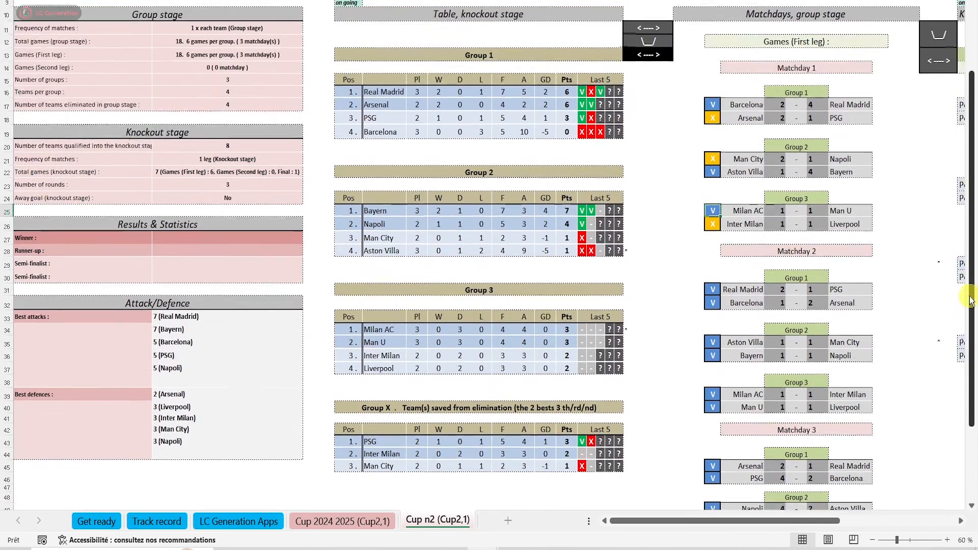
pyautogui.click(713, 246)
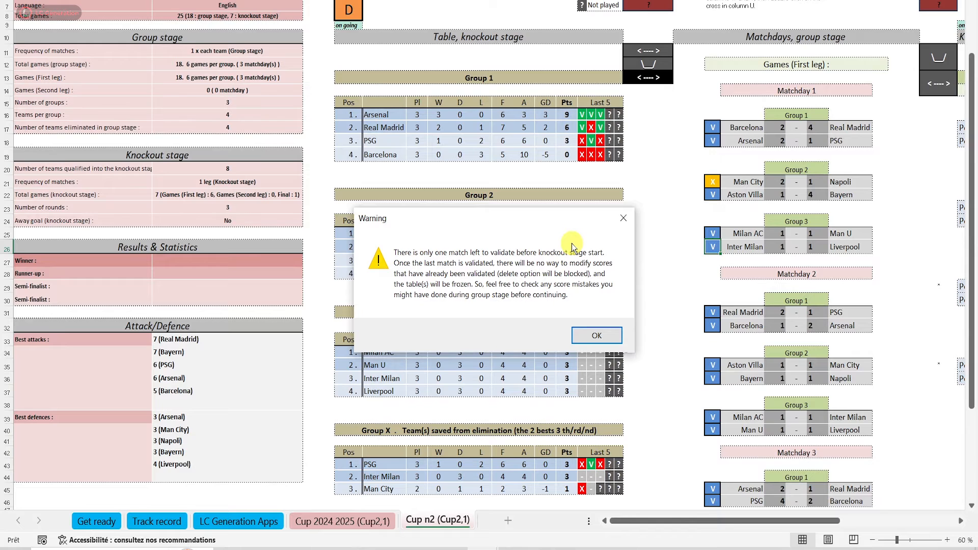
pyautogui.click(600, 334)
pyautogui.click(596, 397)
pyautogui.click(595, 377)
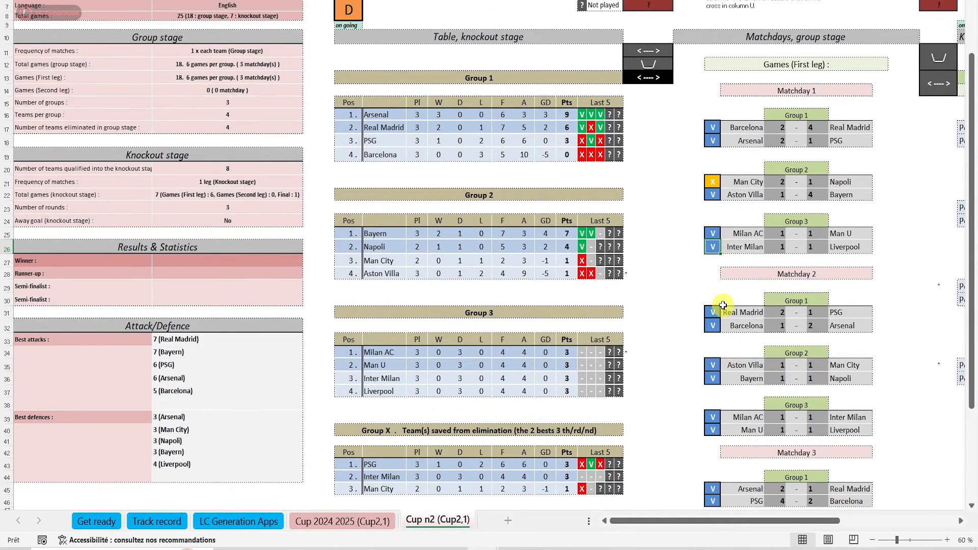
# Reopen the validated Barcelona–Arsenal game of Matchday 2, set Barcelona's score to 4, and validate the game again
pyautogui.click(712, 326)
pyautogui.click(788, 330)
pyautogui.write('4')
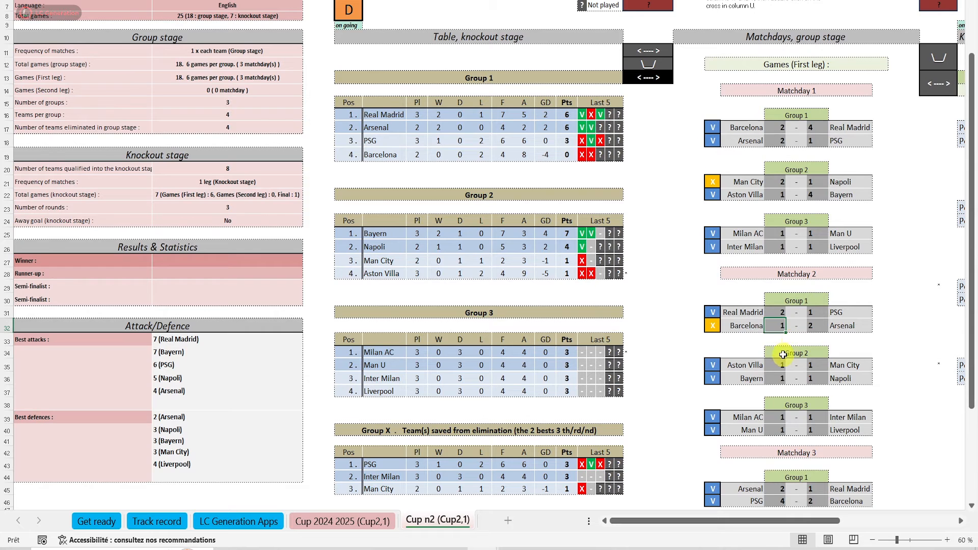
pyautogui.click(713, 326)
pyautogui.click(597, 398)
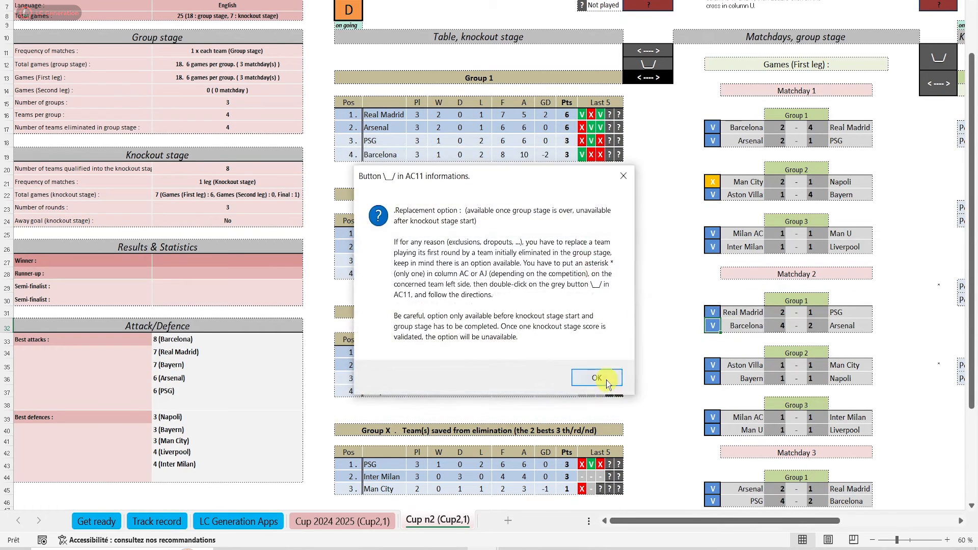
pyautogui.click(606, 380)
# Validate the last group game, Man City–Napoli, and confirm the transfer of qualified teams to the knockout stage
pyautogui.click(712, 182)
pyautogui.click(530, 325)
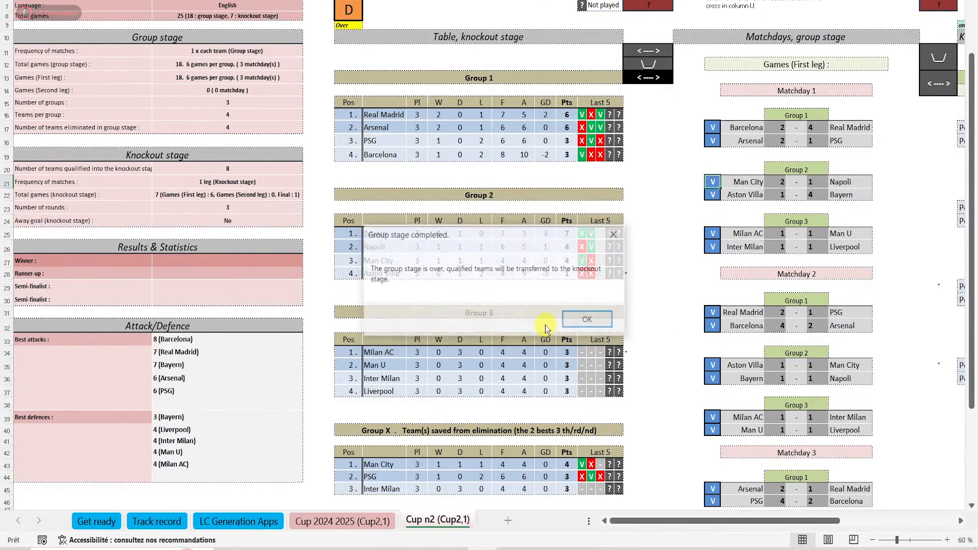
pyautogui.click(594, 321)
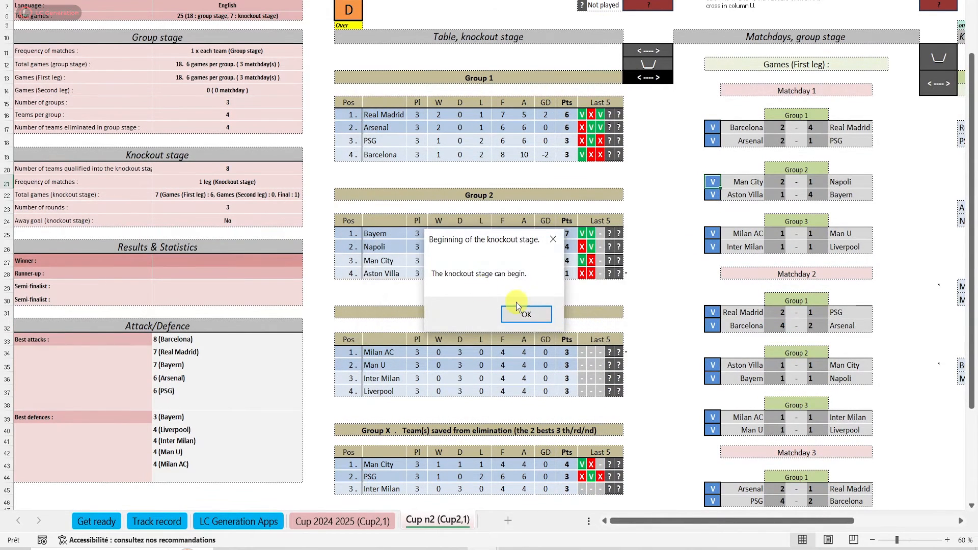
pyautogui.click(520, 313)
pyautogui.click(586, 392)
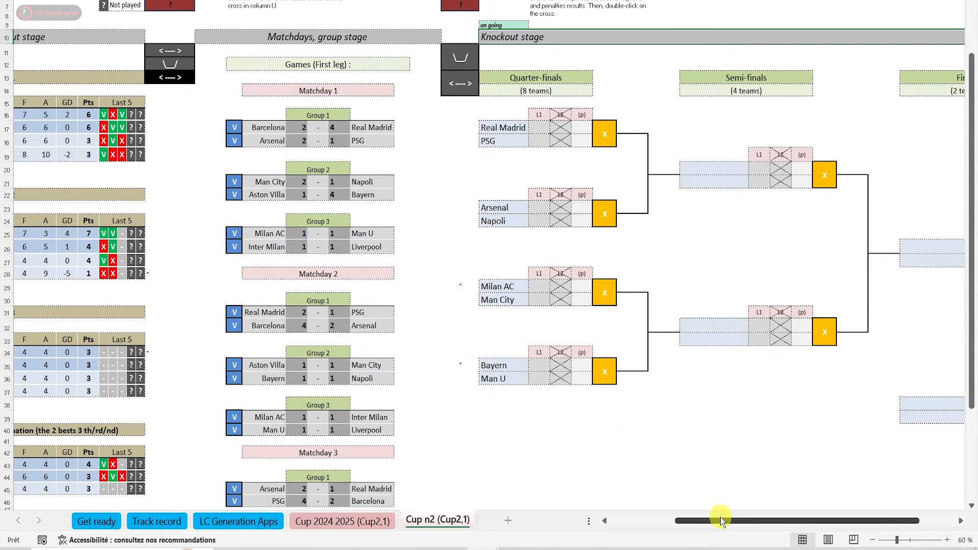
# Mark Man U and Inter Milan in the Group 3 table and confirm swapping their positions
pyautogui.moveTo(720, 519); pyautogui.dragTo(641, 524)
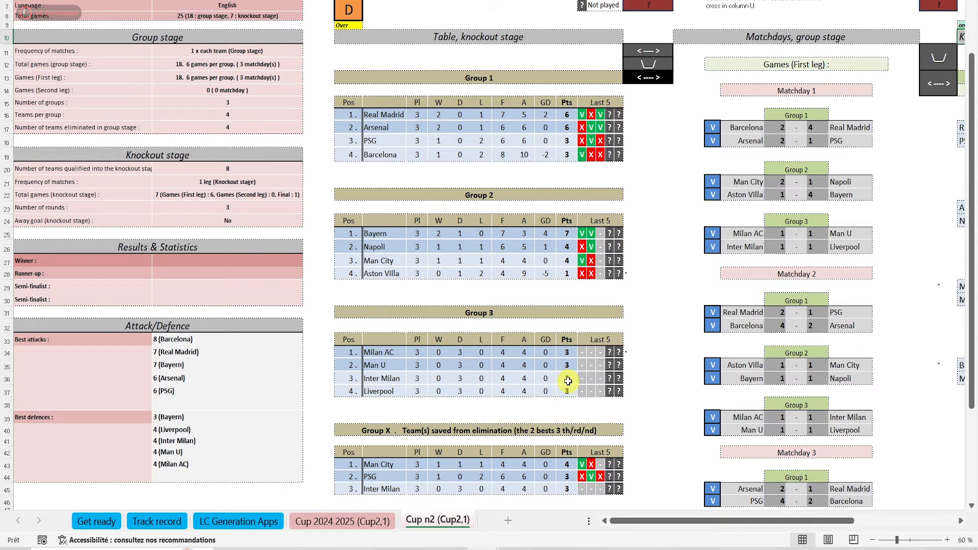
pyautogui.click(631, 366)
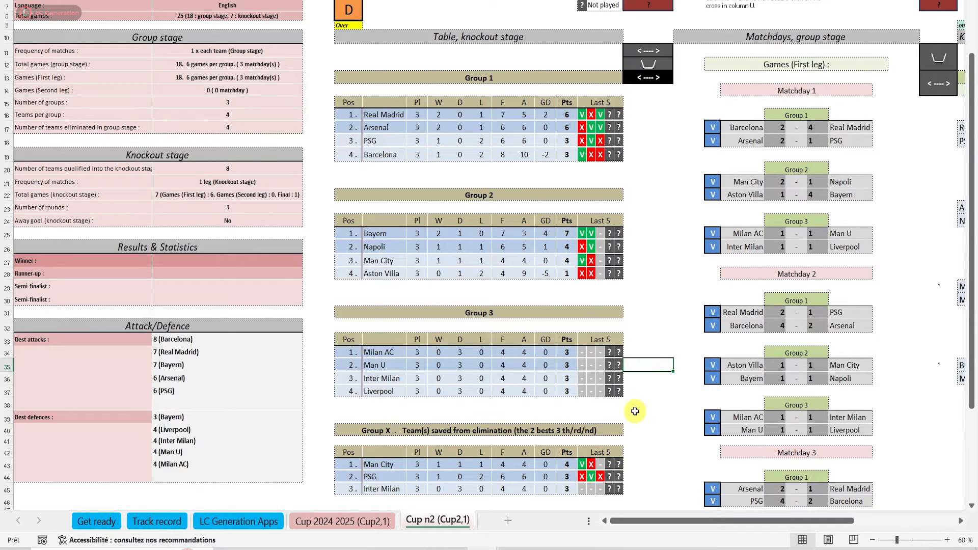
pyautogui.doubleClick(642, 378)
pyautogui.write('1')
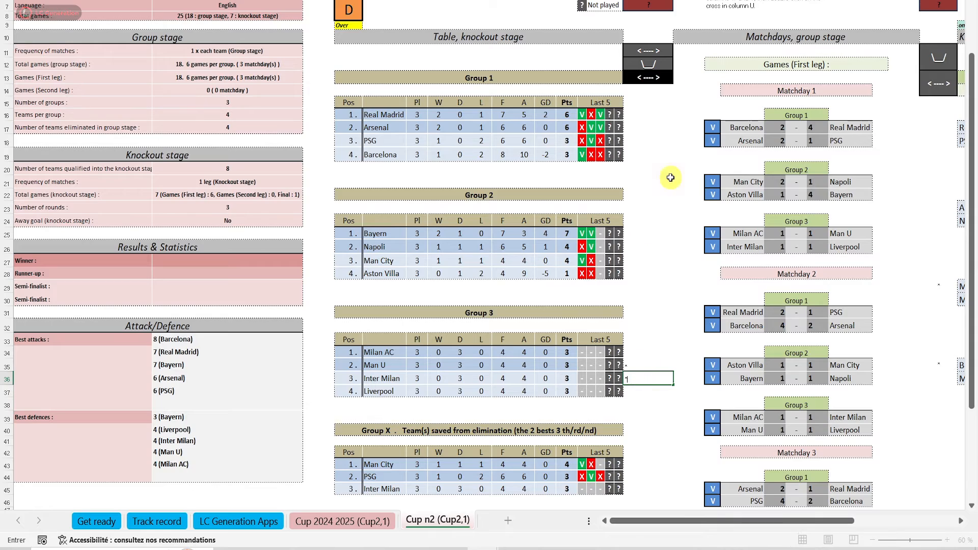
pyautogui.click(652, 81)
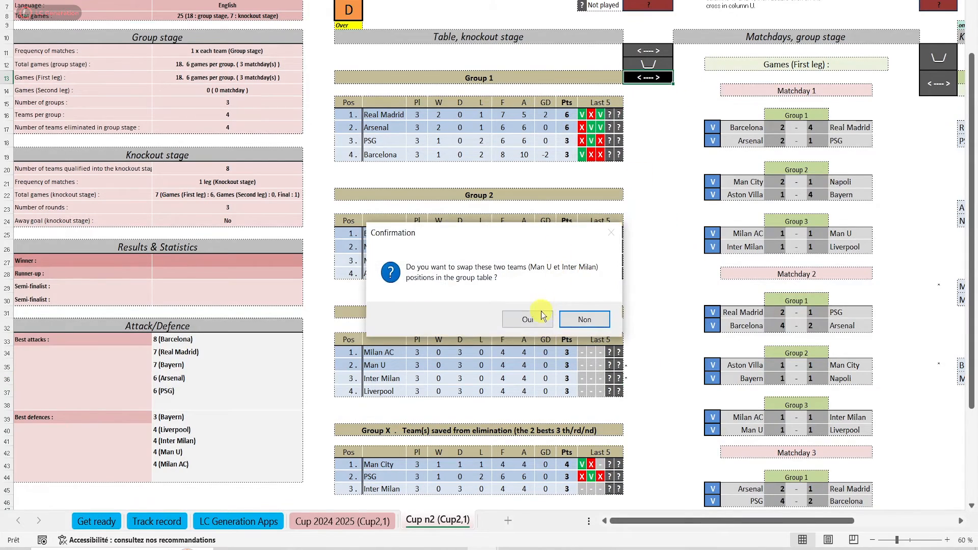
pyautogui.click(540, 319)
# Check the updated quarter-finals, then mark PSG and Man U in the Group X table and confirm swapping their positions
pyautogui.moveTo(727, 521); pyautogui.dragTo(662, 522)
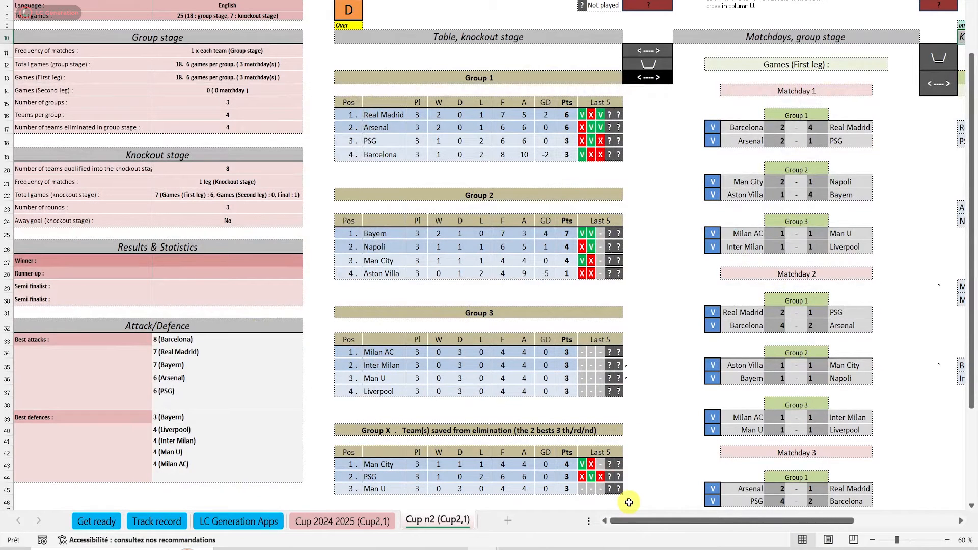
pyautogui.moveTo(631, 520); pyautogui.dragTo(668, 520)
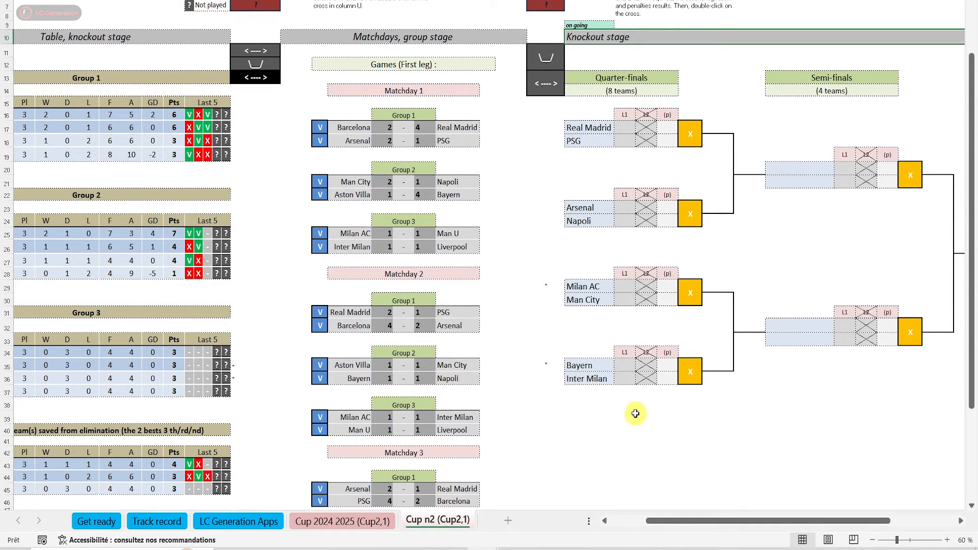
pyautogui.moveTo(678, 521); pyautogui.dragTo(642, 520)
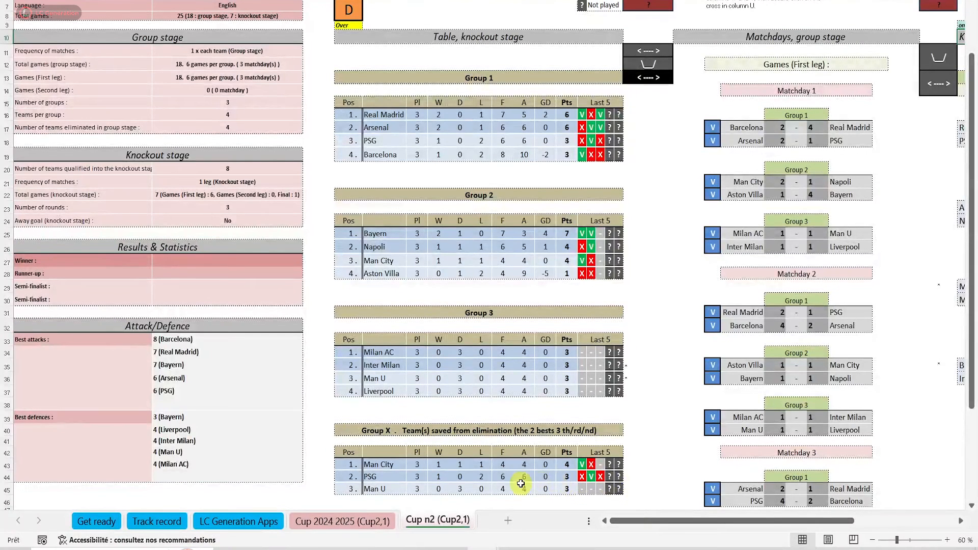
pyautogui.click(643, 488)
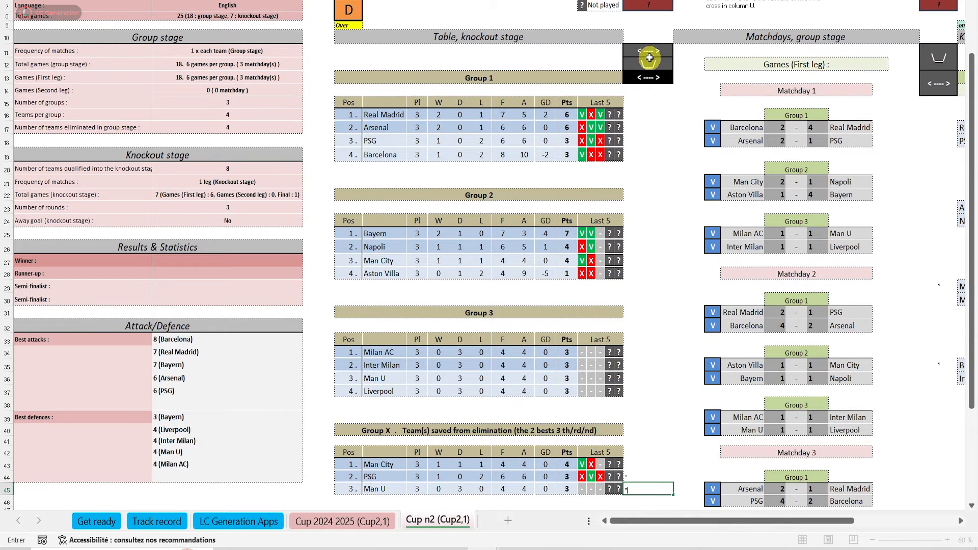
pyautogui.click(646, 76)
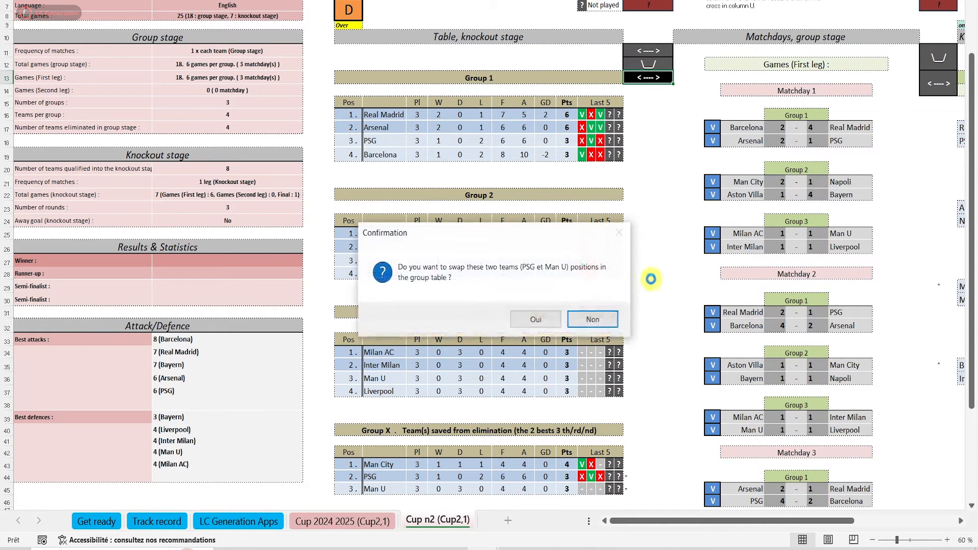
pyautogui.click(554, 321)
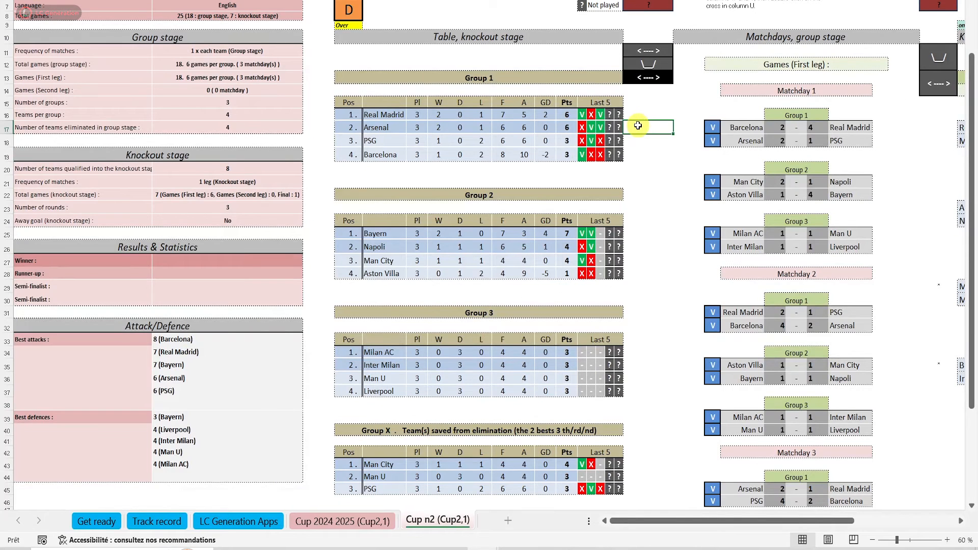
# Mark Real Madrid and Arsenal in the Group 1 table, confirm swapping their positions, and review the quarter-final pairings
pyautogui.click(632, 114)
pyautogui.write("'")
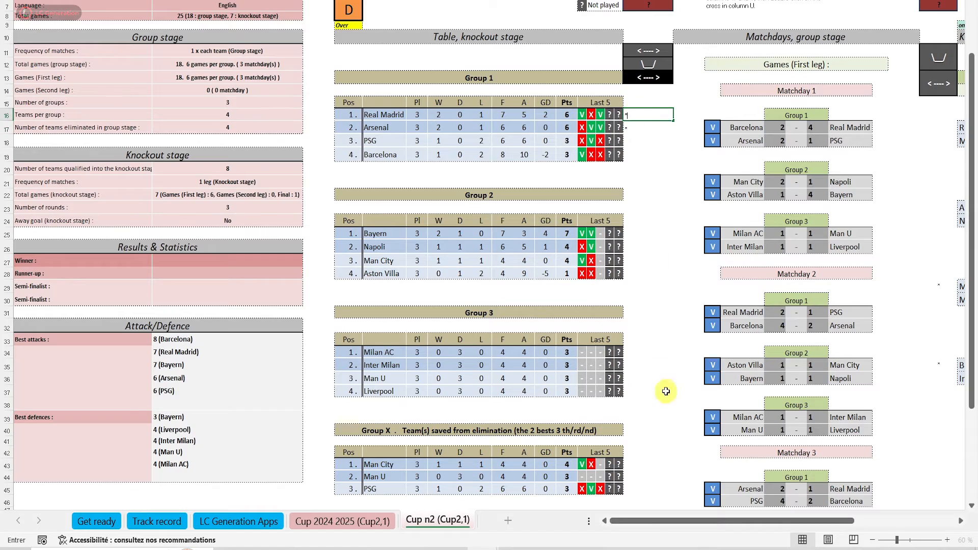
pyautogui.moveTo(655, 524)
pyautogui.mouseDown()
pyautogui.moveTo(677, 523)
pyautogui.moveTo(666, 521)
pyautogui.mouseUp()
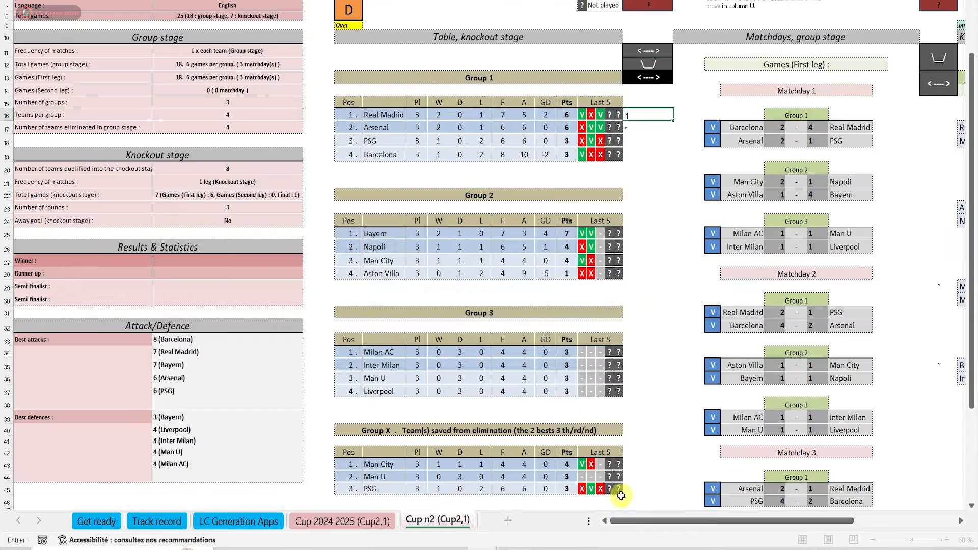
pyautogui.click(648, 77)
pyautogui.click(545, 314)
pyautogui.click(594, 325)
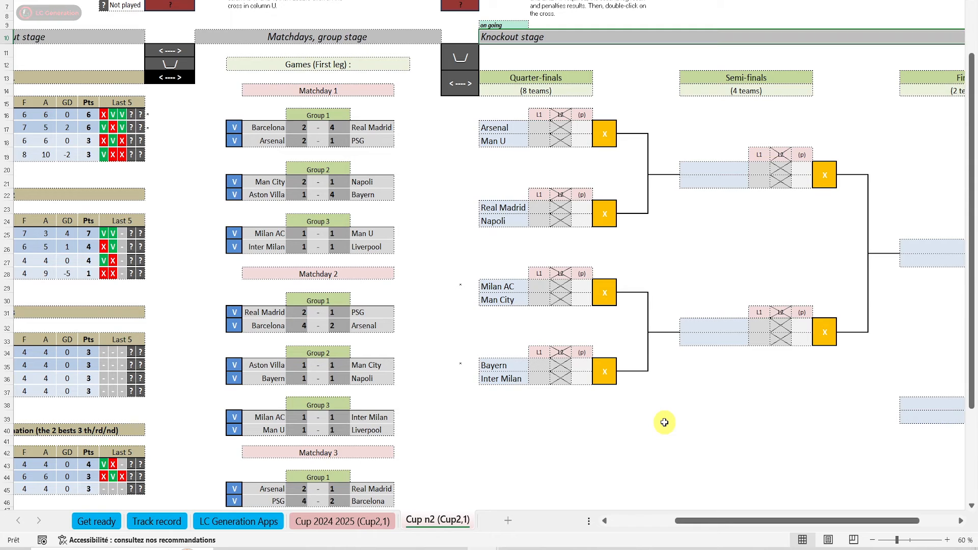
pyautogui.moveTo(694, 523); pyautogui.dragTo(644, 526)
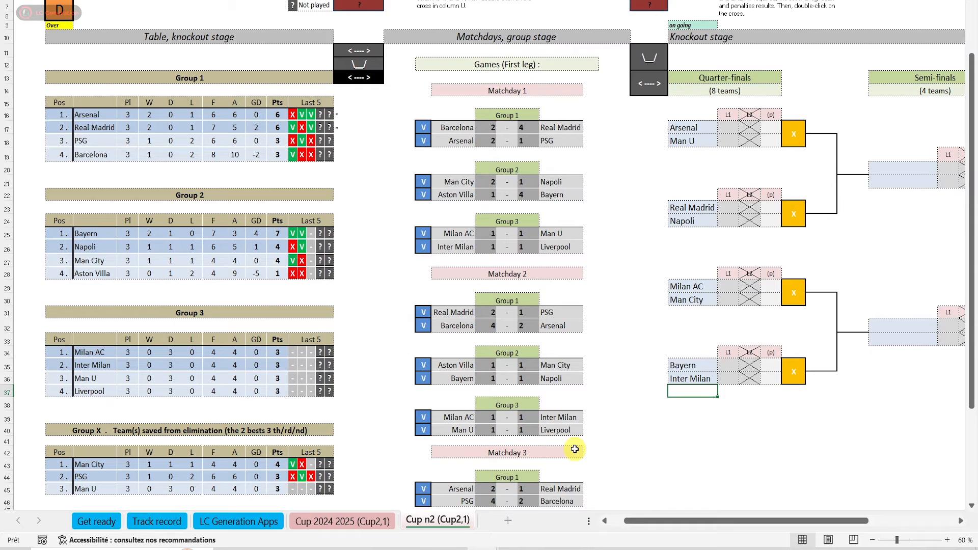
# Mark Man City and Bayern in the quarter-finals and confirm swapping their places in the draw
pyautogui.click(658, 302)
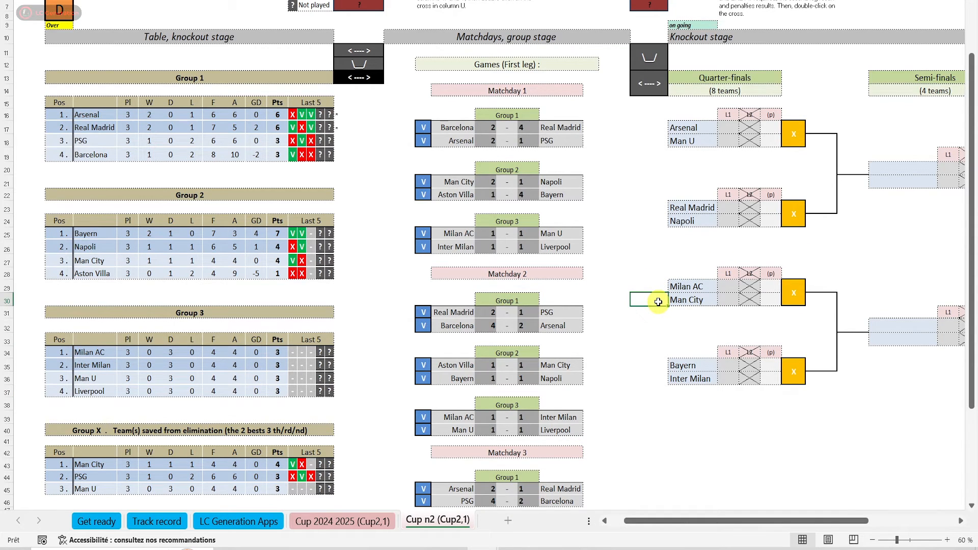
pyautogui.click(655, 362)
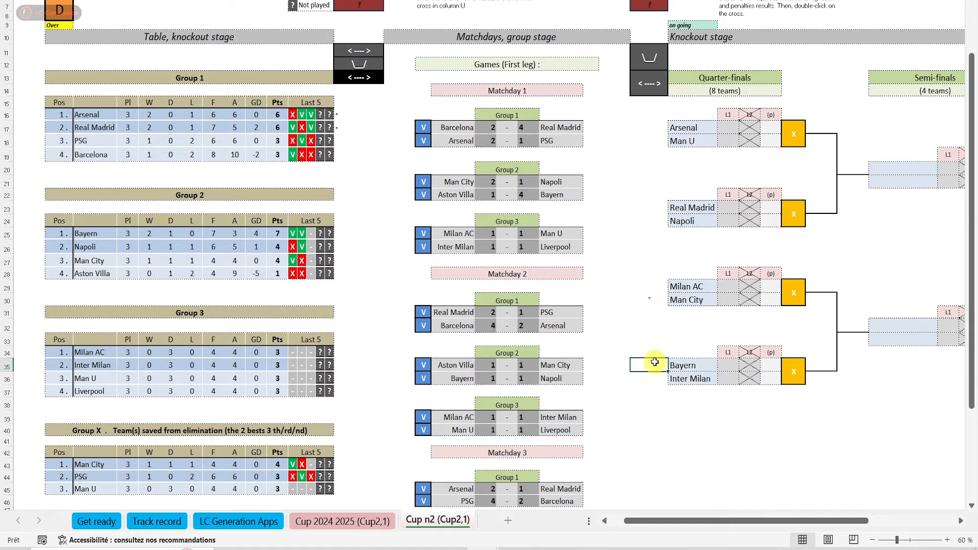
pyautogui.click(656, 87)
pyautogui.click(531, 317)
pyautogui.click(566, 319)
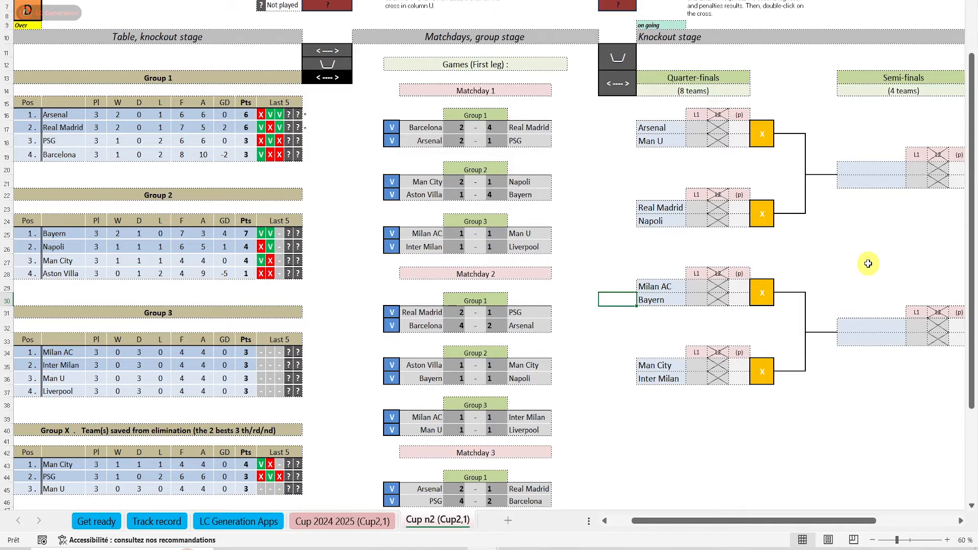
# Mark Bayern in the quarter-finals and confirm replacing it with the group-stage eliminated team Liverpool
pyautogui.write('*')
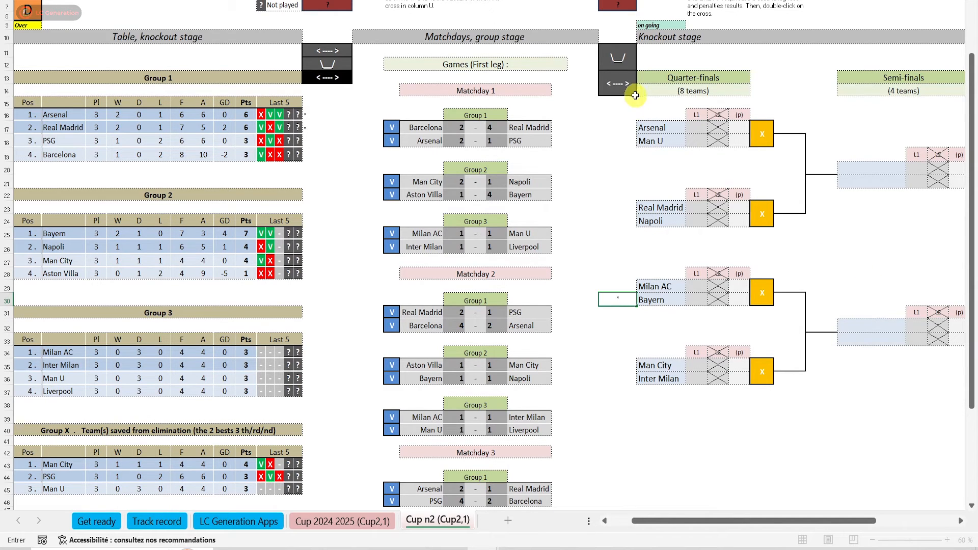
pyautogui.click(619, 50)
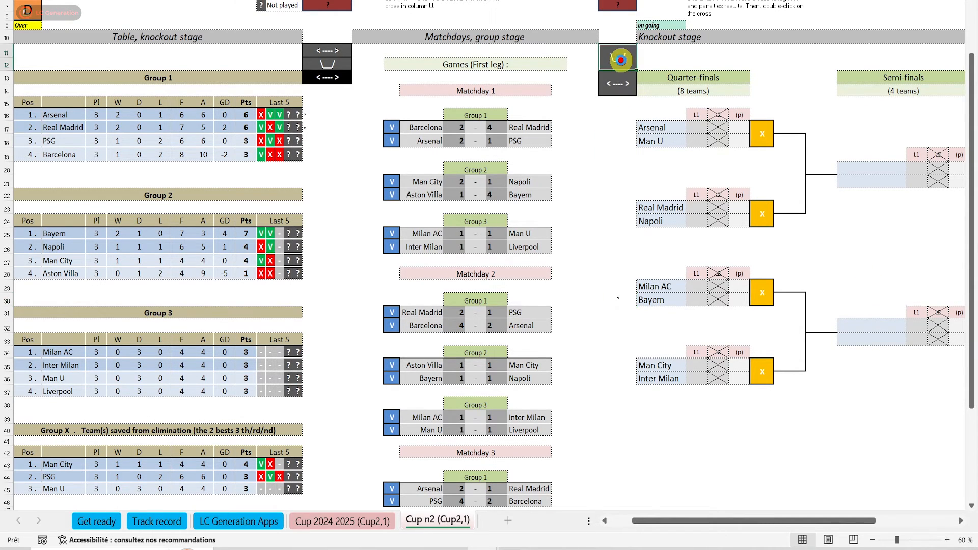
pyautogui.click(601, 350)
pyautogui.click(546, 321)
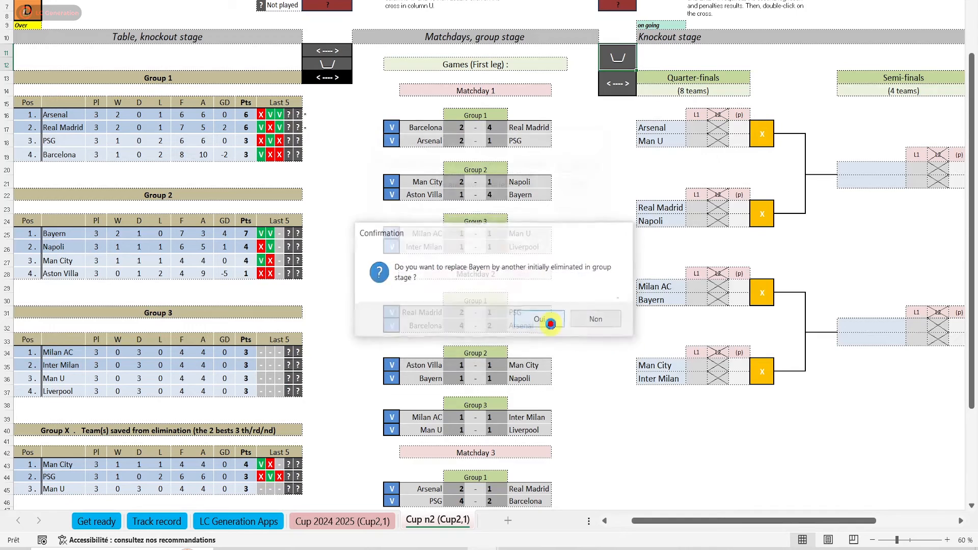
pyautogui.write('Li')
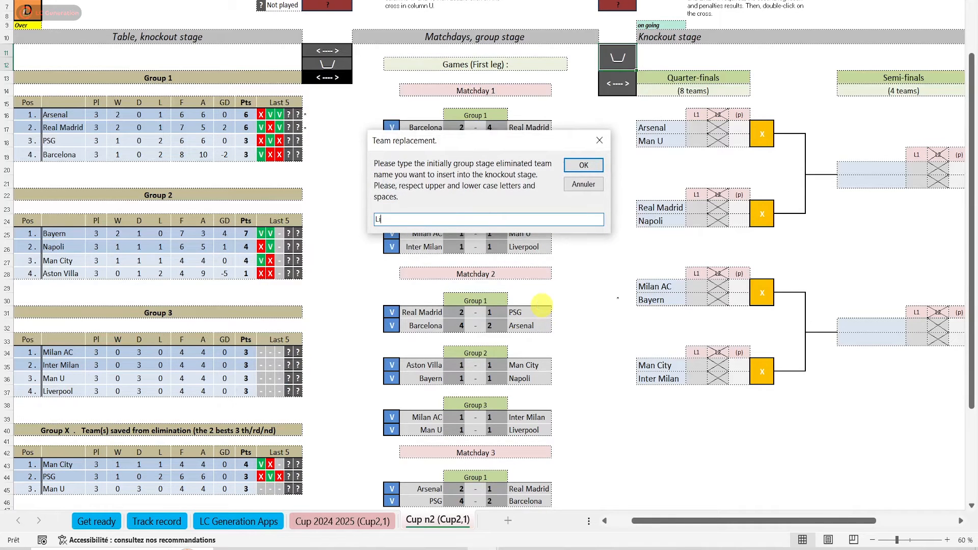
pyautogui.write('verpool')
pyautogui.click(583, 166)
pyautogui.click(560, 329)
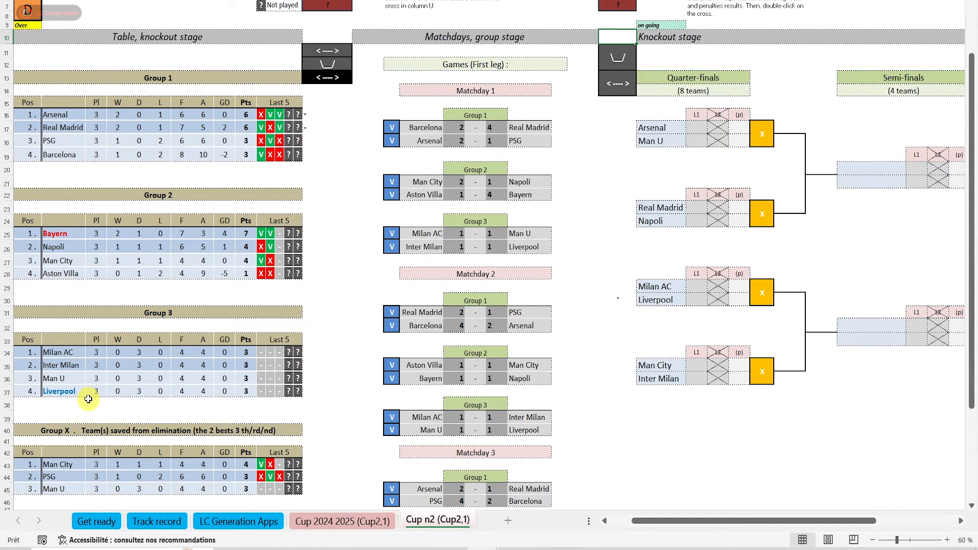
# Enter a 2–1 score for the Real Madrid–Napoli quarter-final and validate the game
pyautogui.moveTo(683, 520); pyautogui.dragTo(805, 521)
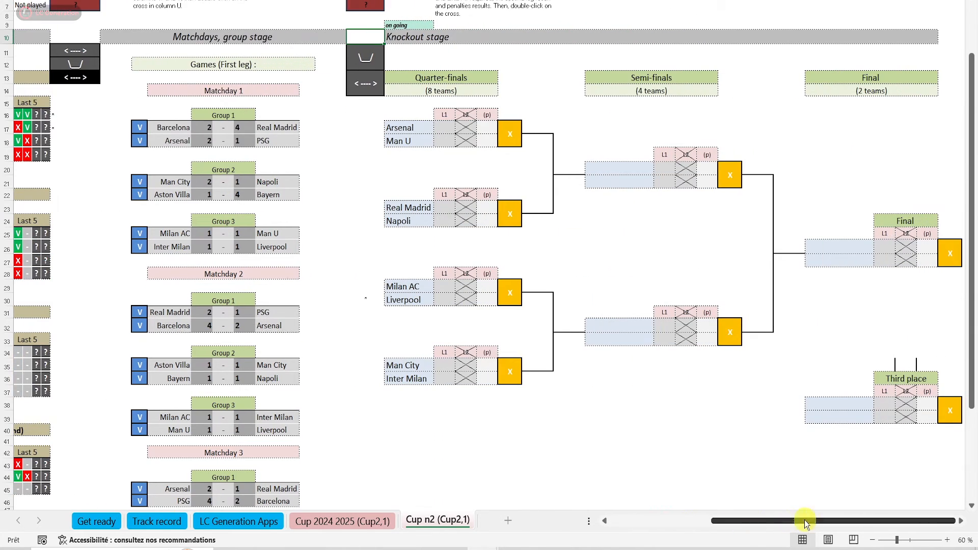
pyautogui.click(439, 207)
pyautogui.write('2')
pyautogui.press('Return')
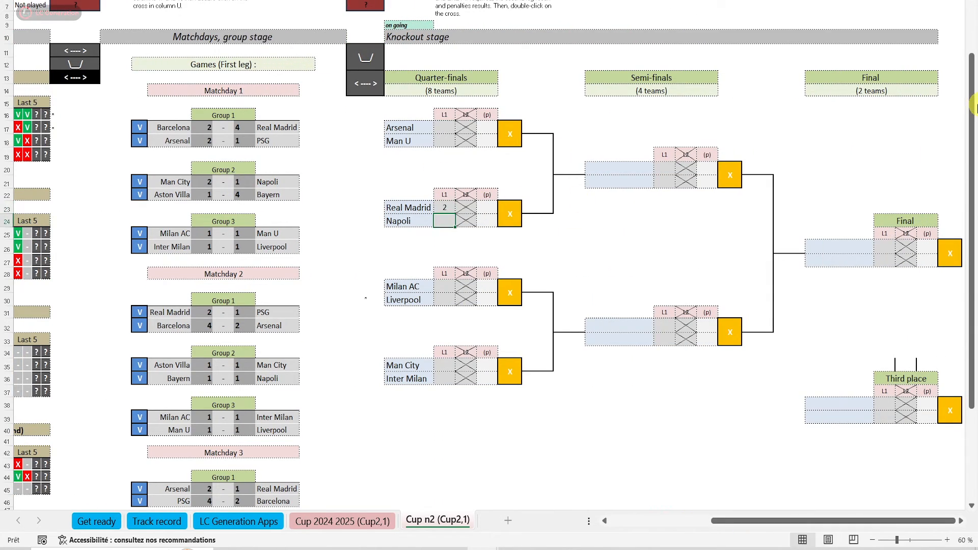
pyautogui.write('1')
pyautogui.doubleClick(508, 215)
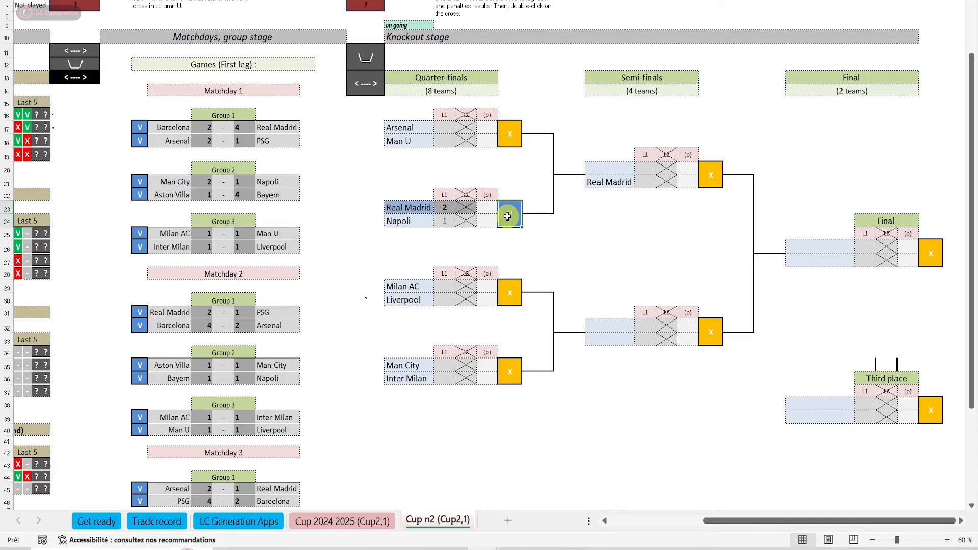
# Enter a 2–2 score for the Arsenal–Man U quarter-final and try to validate it without penalties
pyautogui.click(449, 129)
pyautogui.write('2')
pyautogui.press('Return')
pyautogui.write('2')
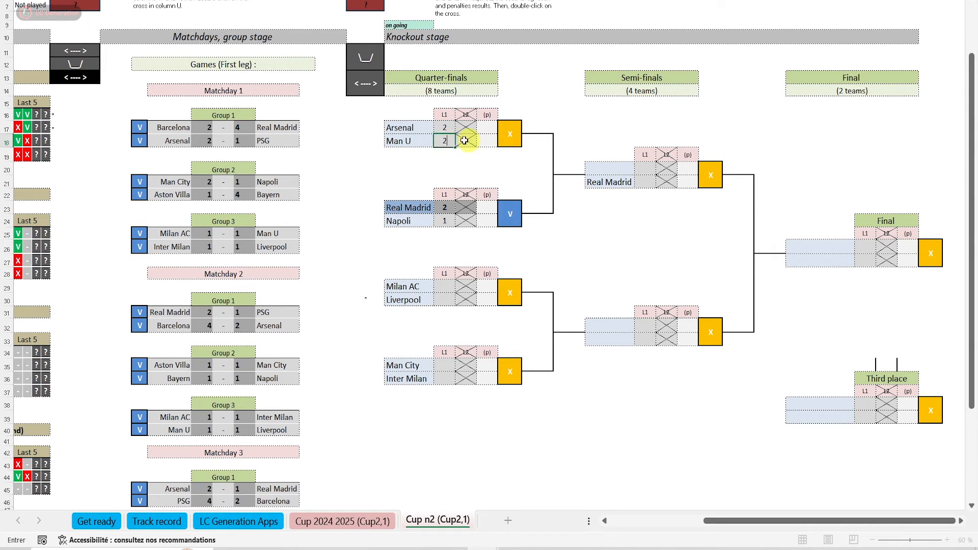
pyautogui.doubleClick(509, 134)
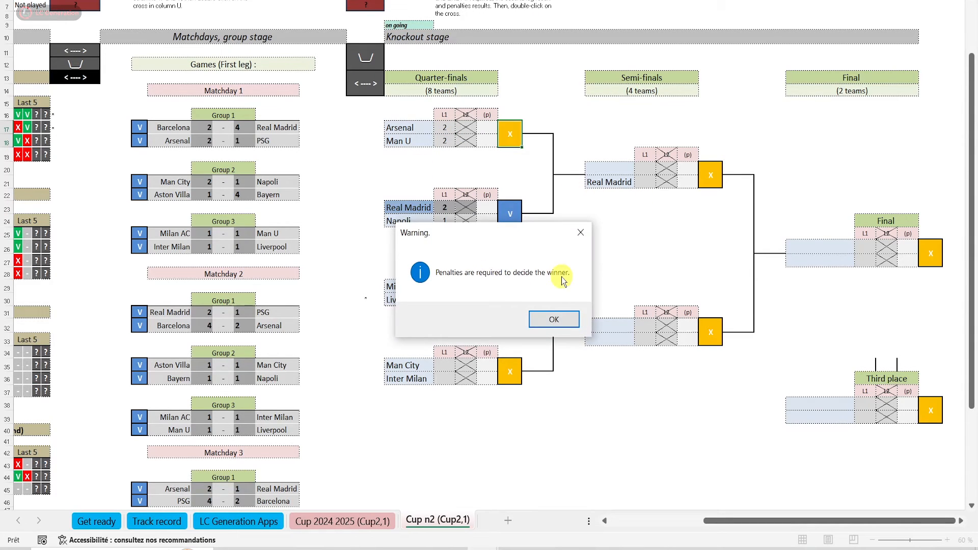
pyautogui.click(554, 319)
# Add penalties of 3–1 to the Arsenal–Man U quarter-final and validate the game
pyautogui.click(487, 127)
pyautogui.write('3')
pyautogui.press('Return')
pyautogui.write('1')
pyautogui.doubleClick(510, 134)
# Enter and validate the remaining quarter-finals: Milan AC–Liverpool 3–1, and Man City–Inter Milan 0–0 with penalties 3–1
pyautogui.click(445, 287)
pyautogui.write('3')
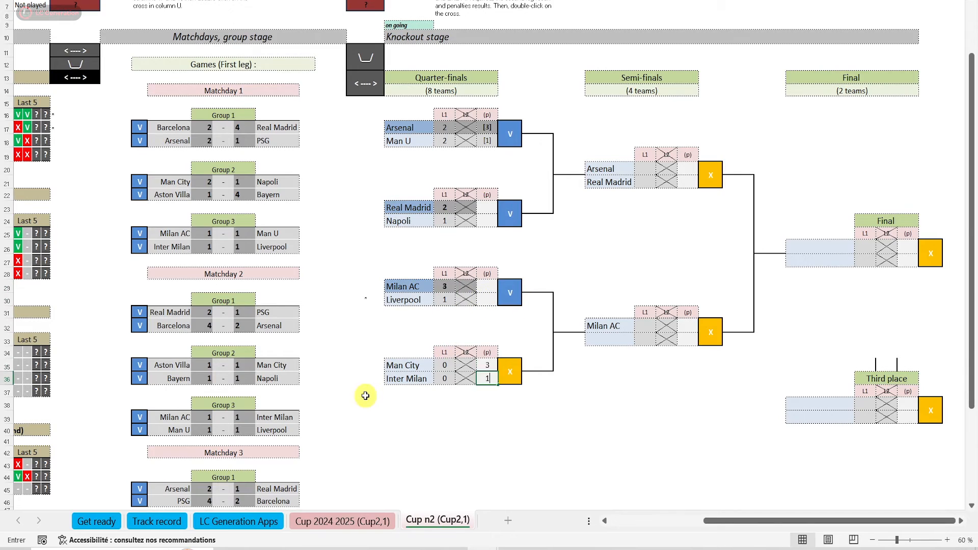
pyautogui.doubleClick(509, 371)
# Enter and validate the semi-finals: Arsenal–Real Madrid 2–2 with penalties 4–3, and Milan AC–Man City 4–2
pyautogui.click(654, 169)
pyautogui.write('2')
pyautogui.press('Return')
# Enter a 4–2 score for the Real Madrid–Man City third-place game and validate it
pyautogui.write('2')
pyautogui.click(696, 168)
pyautogui.write('4')
pyautogui.press('Return')
pyautogui.click(856, 405)
pyautogui.write('4')
pyautogui.press('Return')
pyautogui.write('2')
pyautogui.doubleClick(921, 410)
pyautogui.click(581, 316)
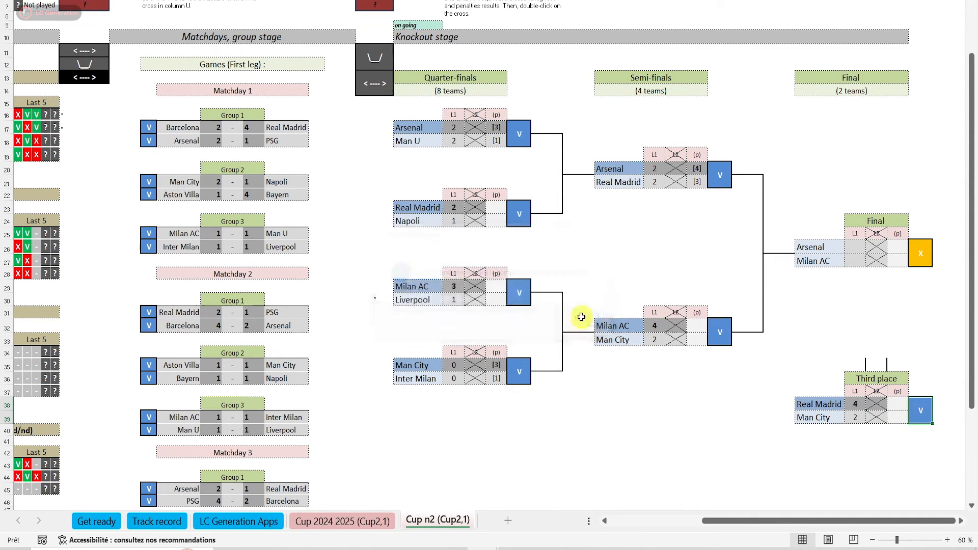
# Enter the Arsenal–Milan AC final as 4–4 with penalties 3–5, validate it, and acknowledge the winner
pyautogui.click(856, 247)
pyautogui.write('4')
pyautogui.press('Return')
pyautogui.write('4')
pyautogui.click(898, 247)
pyautogui.write('3')
pyautogui.press('Return')
pyautogui.write('5')
pyautogui.press('Return')
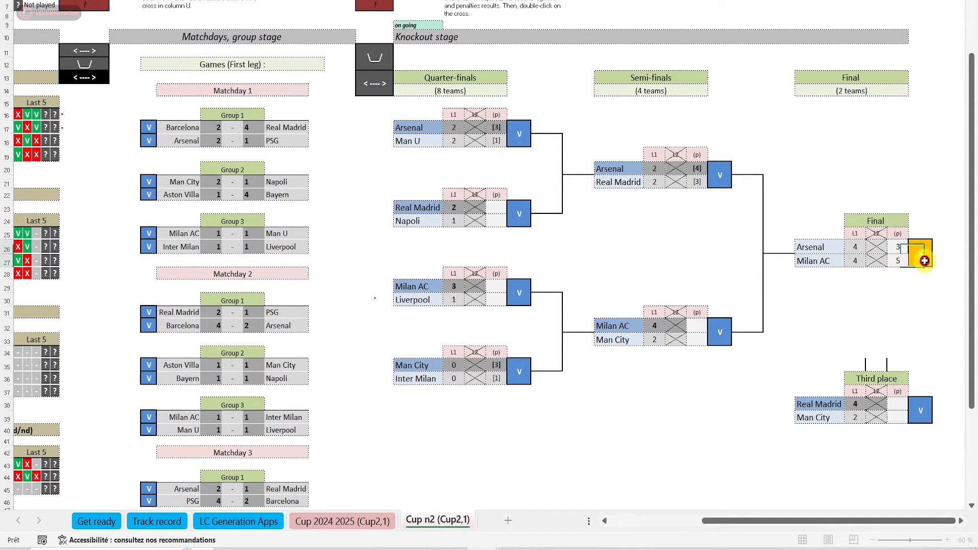
pyautogui.doubleClick(924, 261)
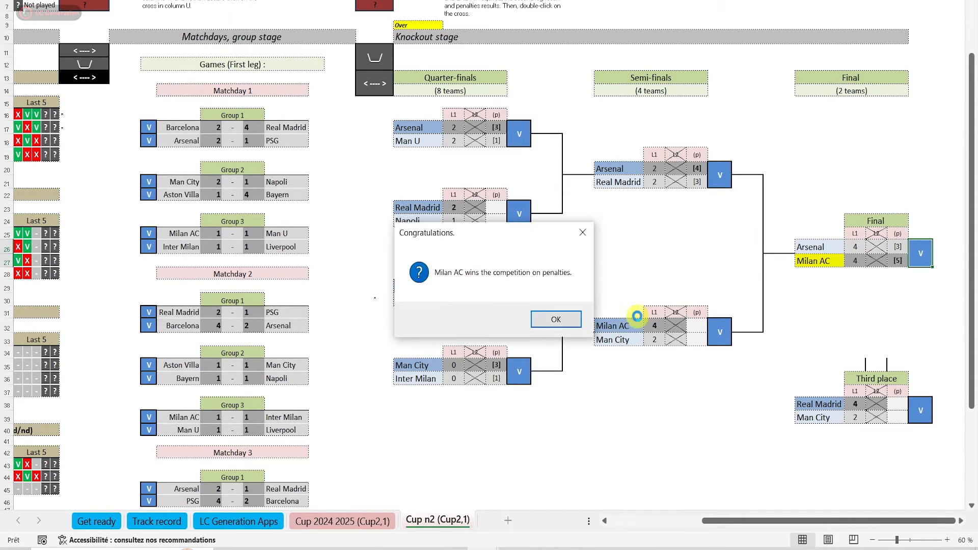
pyautogui.click(557, 320)
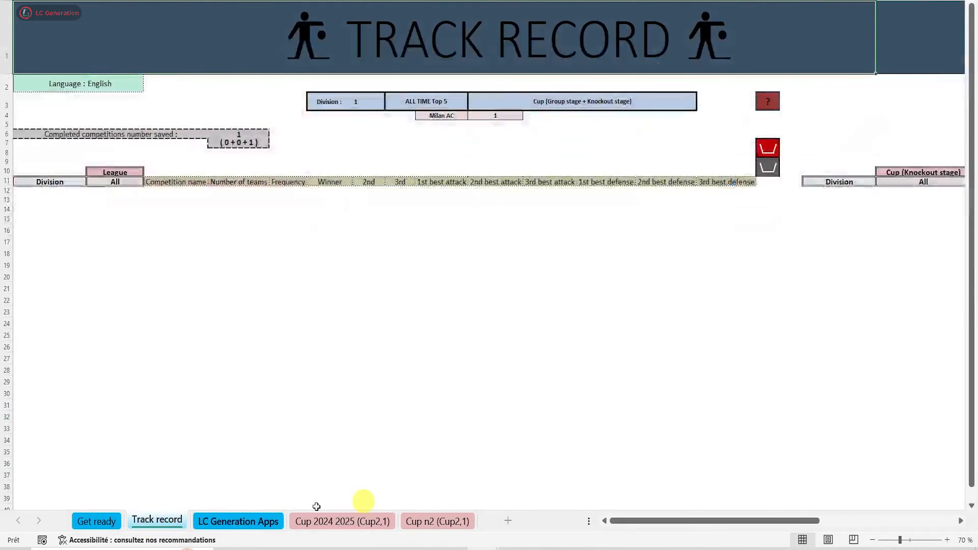
# Examine the Cup n2 entry in the group and knockout cup section of the Track record sheet
pyautogui.moveTo(651, 520); pyautogui.dragTo(740, 520)
pyautogui.click(227, 182)
pyautogui.click(237, 182)
pyautogui.click(120, 191)
pyautogui.moveTo(760, 521); pyautogui.dragTo(652, 518)
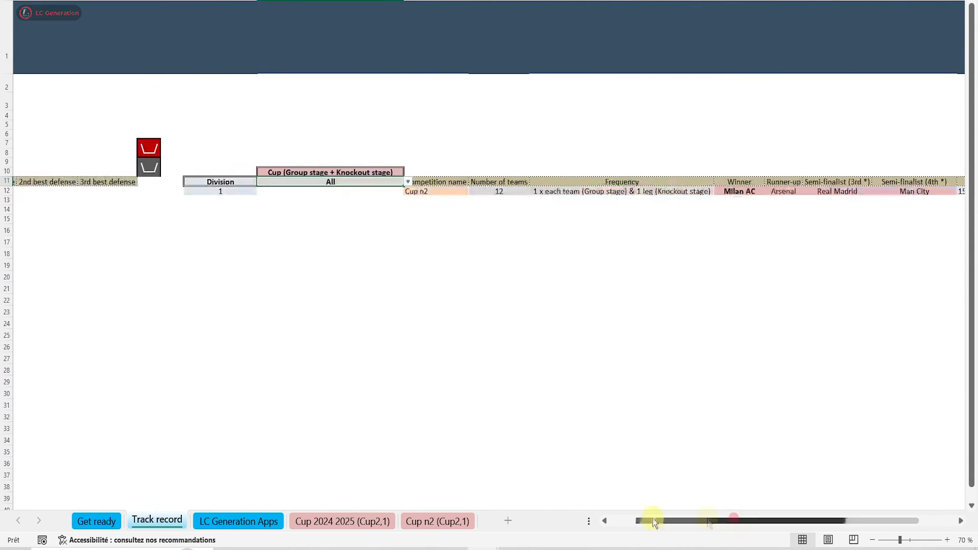
# Set the all-time top 5 to Division 1 and choose the competition type it covers
pyautogui.click(376, 101)
pyautogui.click(390, 104)
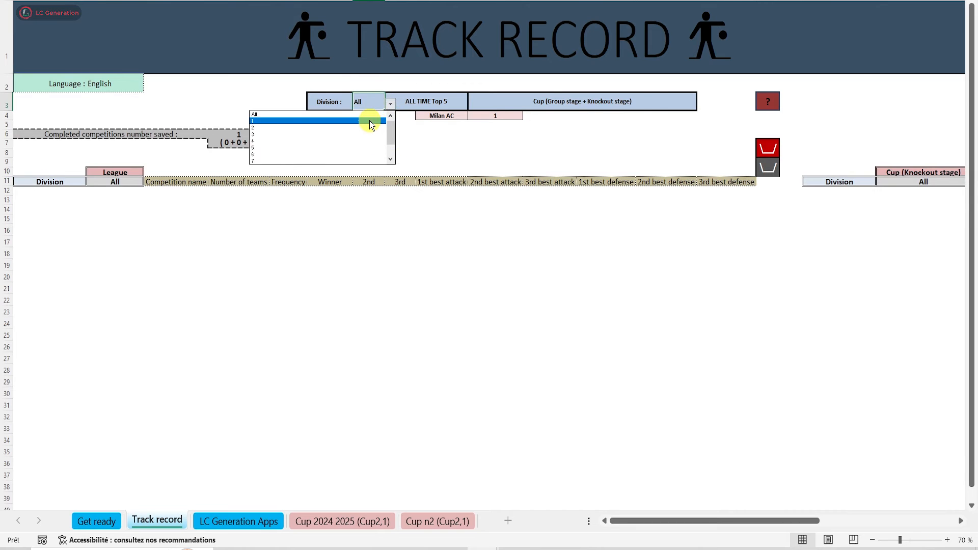
pyautogui.click(371, 123)
pyautogui.click(685, 101)
pyautogui.click(703, 104)
pyautogui.click(620, 134)
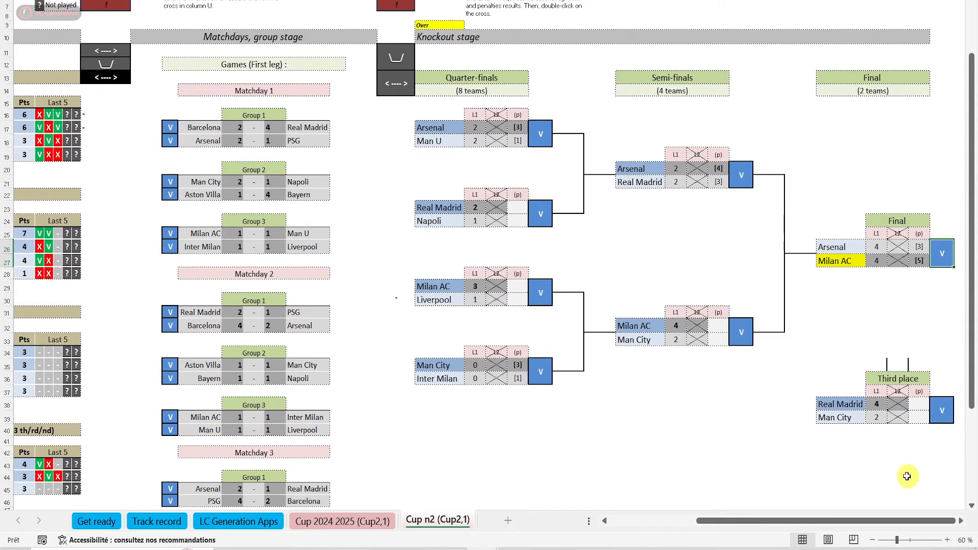
# Cancel the validation of Cup n2's third-place game and final so their scores can be corrected
pyautogui.click(942, 410)
pyautogui.press('Return')
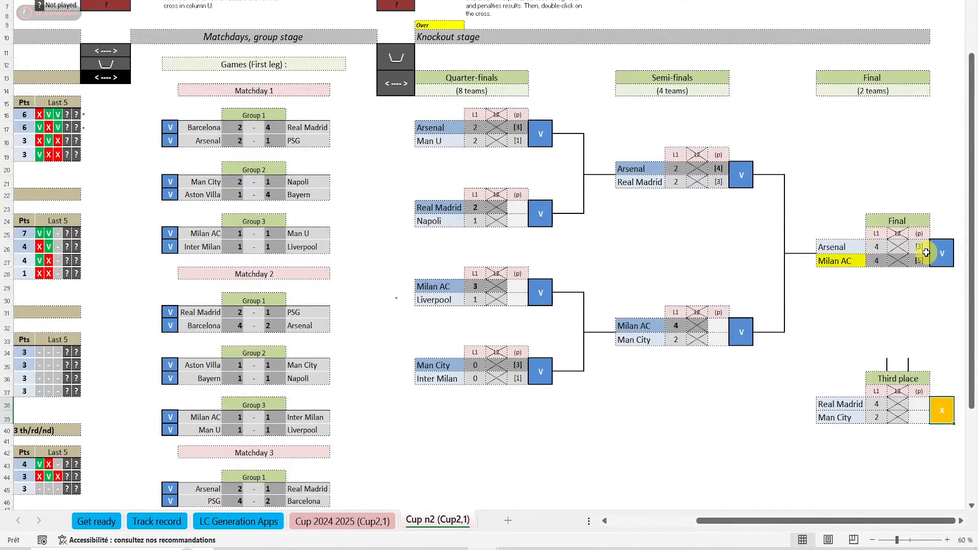
pyautogui.click(942, 253)
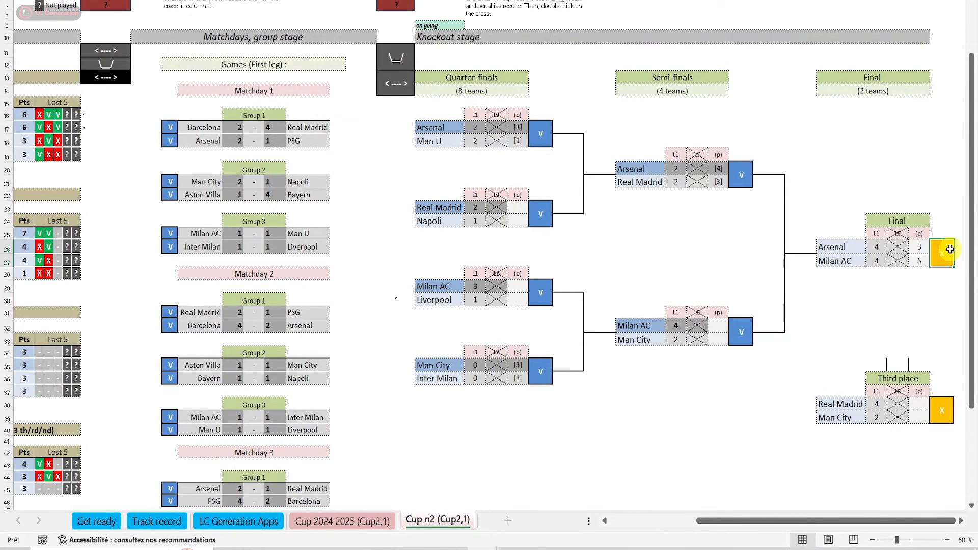
# Correct Arsenal's penalties in the final to 6, validate the final again, and acknowledge the result
pyautogui.click(919, 247)
pyautogui.write('6')
pyautogui.click(939, 261)
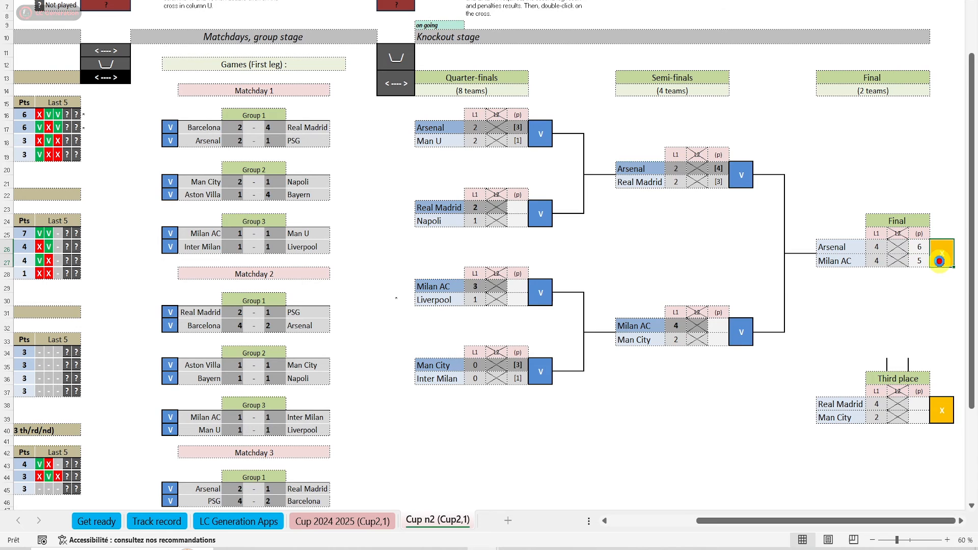
pyautogui.click(553, 316)
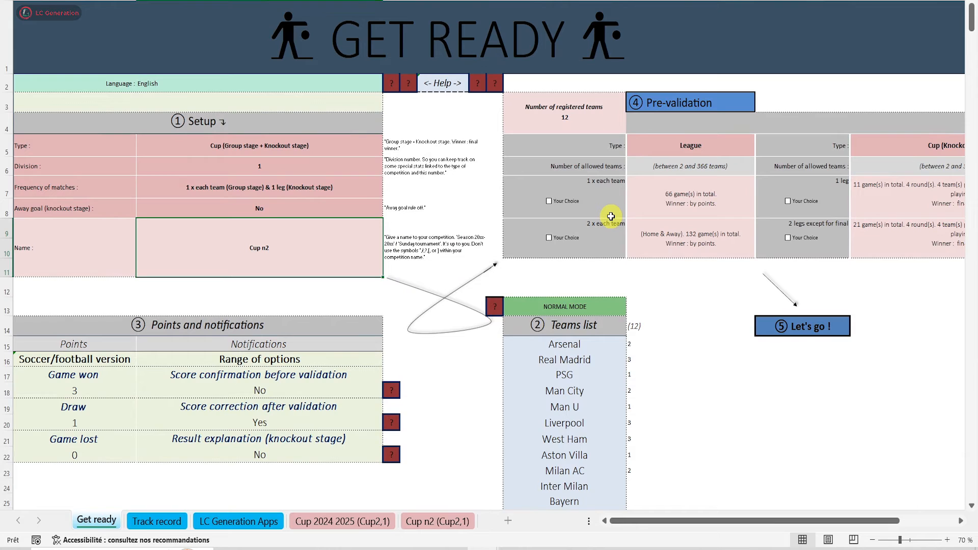
# Name the new competition Cup n3, choose 1 x each team (Group stage) & 2 legs (Knockout stage), and generate it
pyautogui.write('Cup n3')
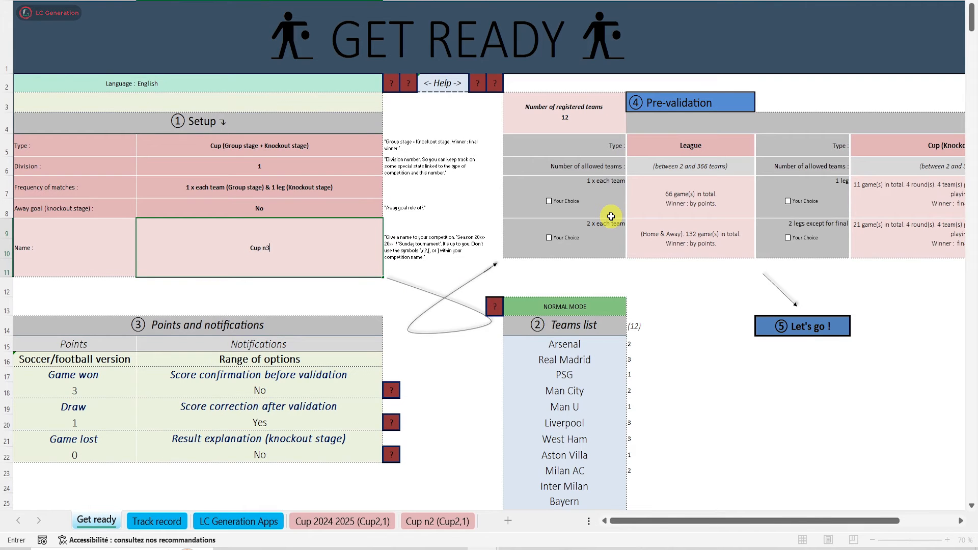
pyautogui.press('Return')
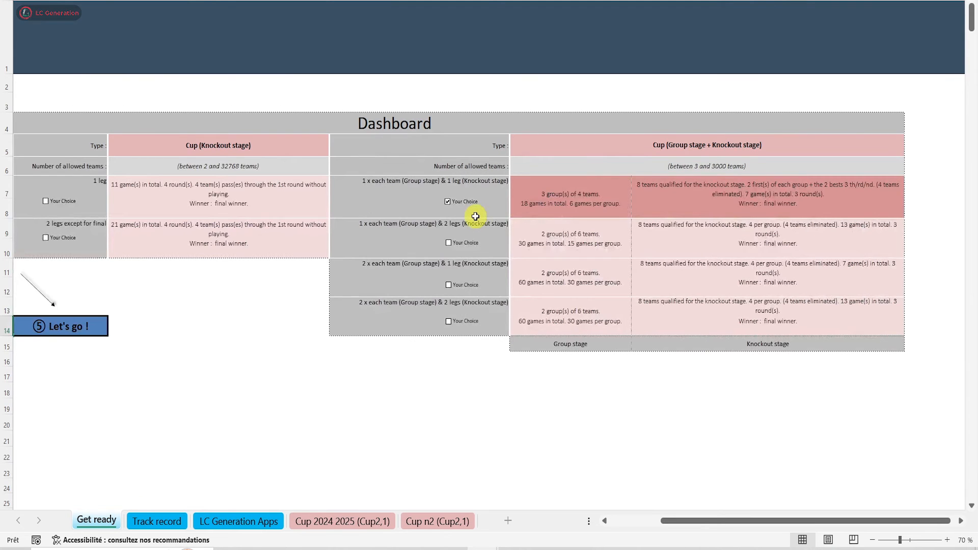
pyautogui.click(468, 202)
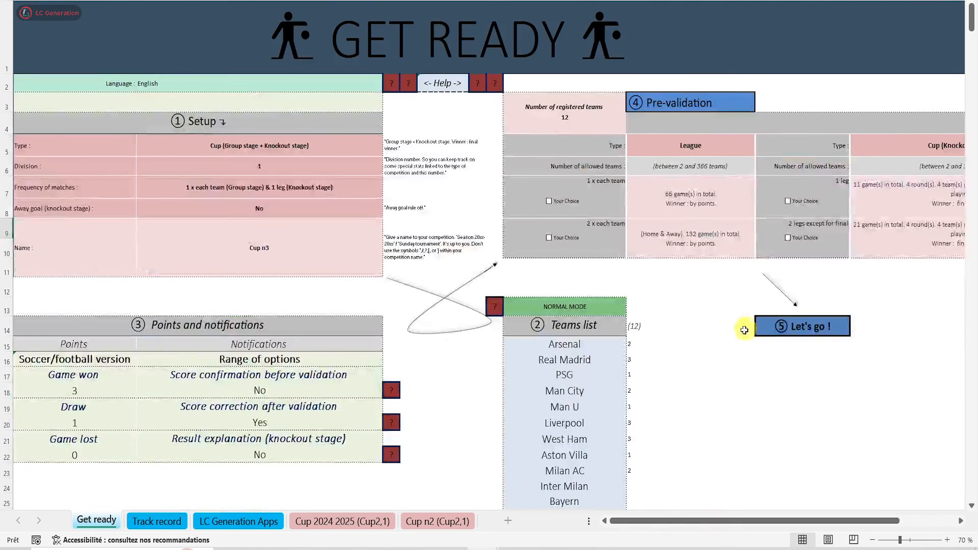
pyautogui.click(767, 323)
pyautogui.click(534, 445)
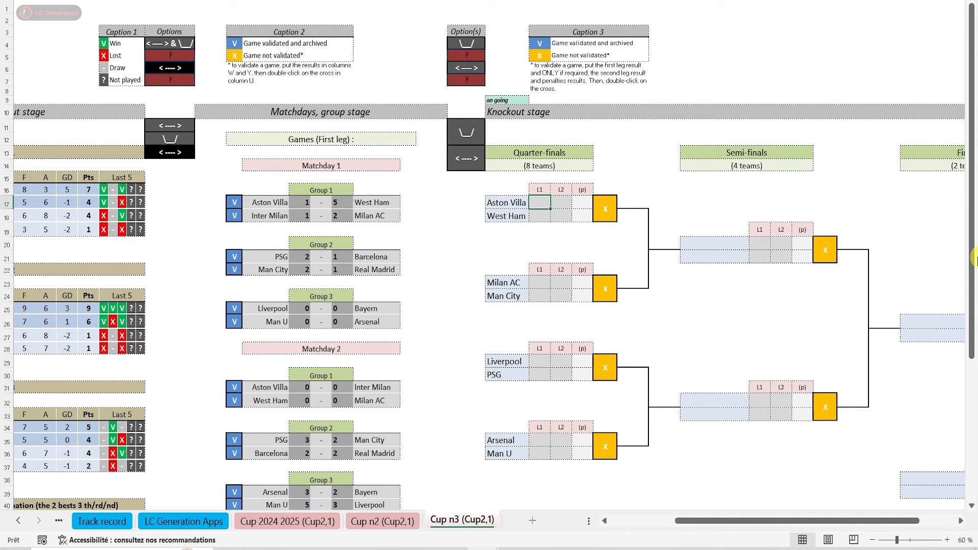
# Enter Aston Villa–West Ham leg scores of 2–1 and 0–1, and try to validate the quarter-final without penalties
pyautogui.write('2')
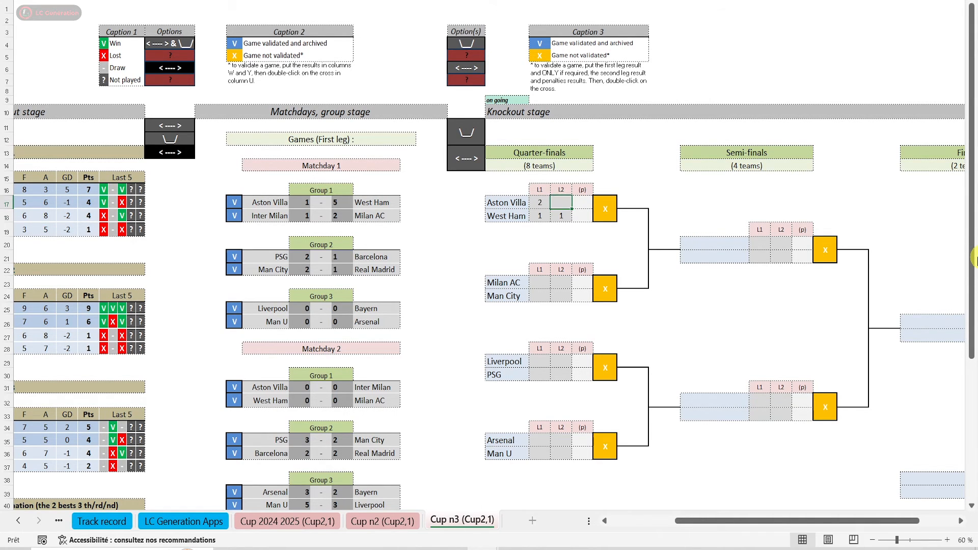
pyautogui.doubleClick(605, 209)
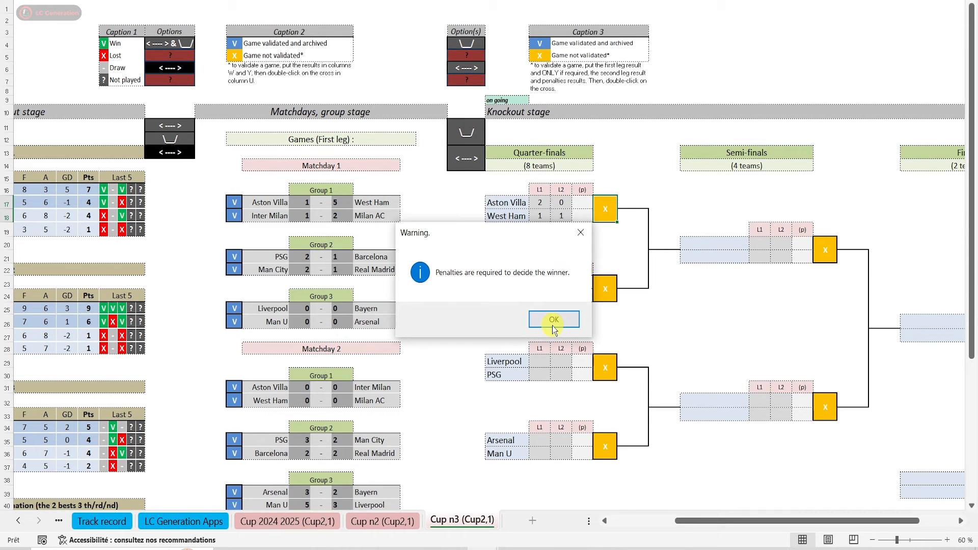
pyautogui.click(554, 325)
# Check the away goal setting of Cup n3, then add 3–1 penalties to Aston Villa–West Ham and validate the quarter-final
pyautogui.click(205, 296)
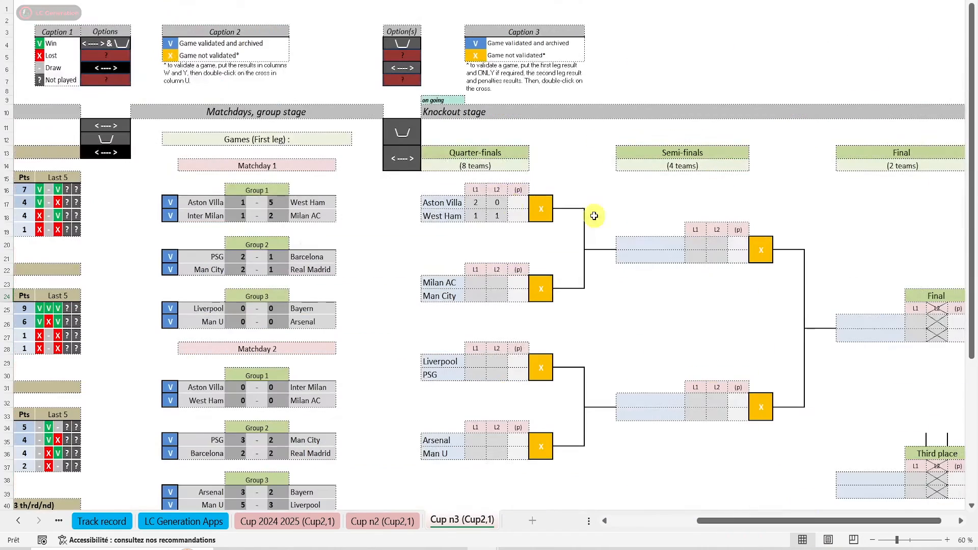
pyautogui.write('3')
pyautogui.press('Return')
pyautogui.write('1')
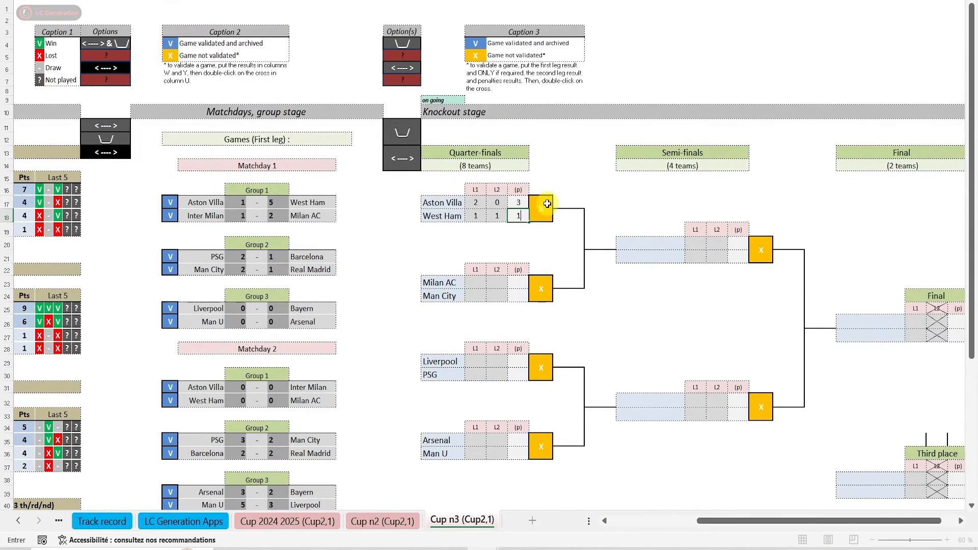
pyautogui.doubleClick(547, 204)
# Delete the Cup n3 competition sheet and confirm the deletion
pyautogui.moveTo(714, 520); pyautogui.dragTo(563, 498)
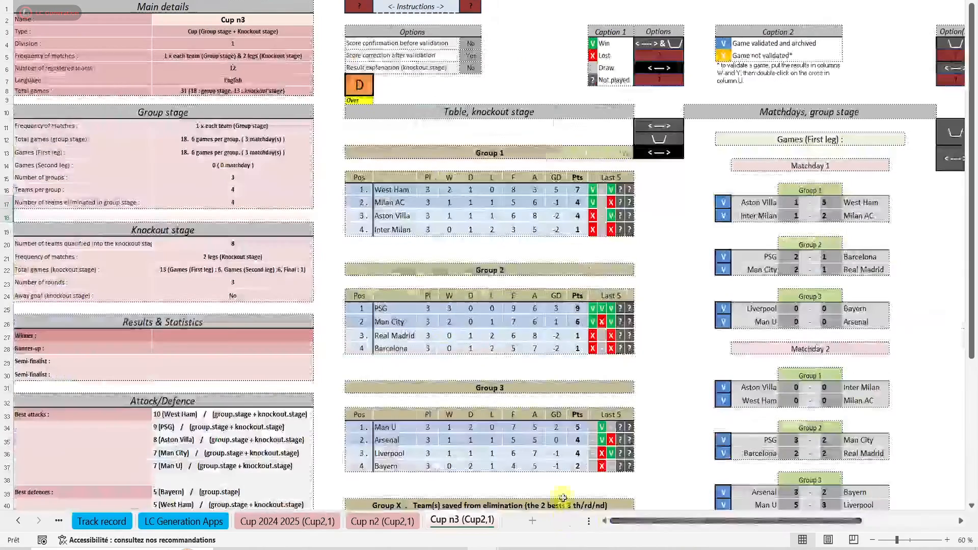
pyautogui.doubleClick(360, 84)
pyautogui.click(539, 336)
pyautogui.click(544, 321)
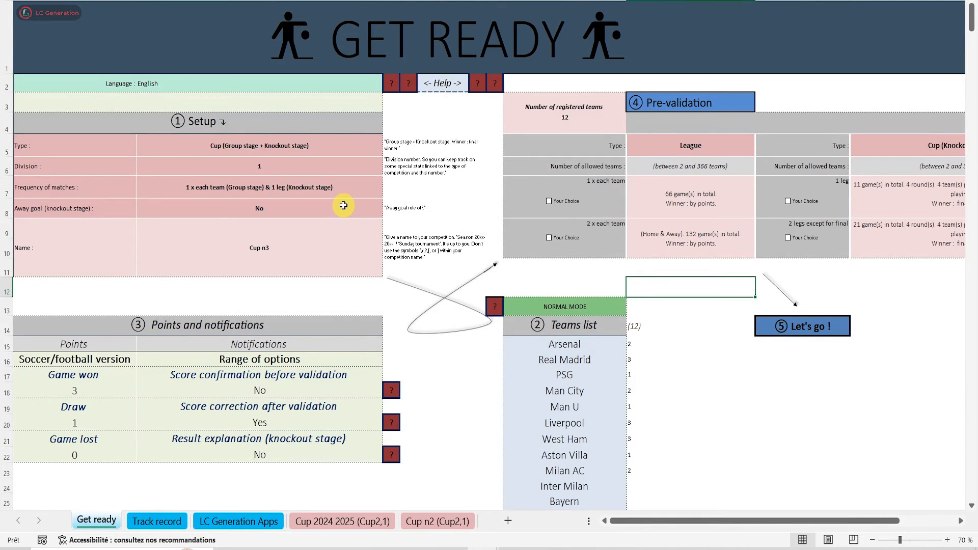
# Set the away goal option of the knockout stage to Yes and generate the Cup n3 competition
pyautogui.click(344, 205)
pyautogui.click(390, 208)
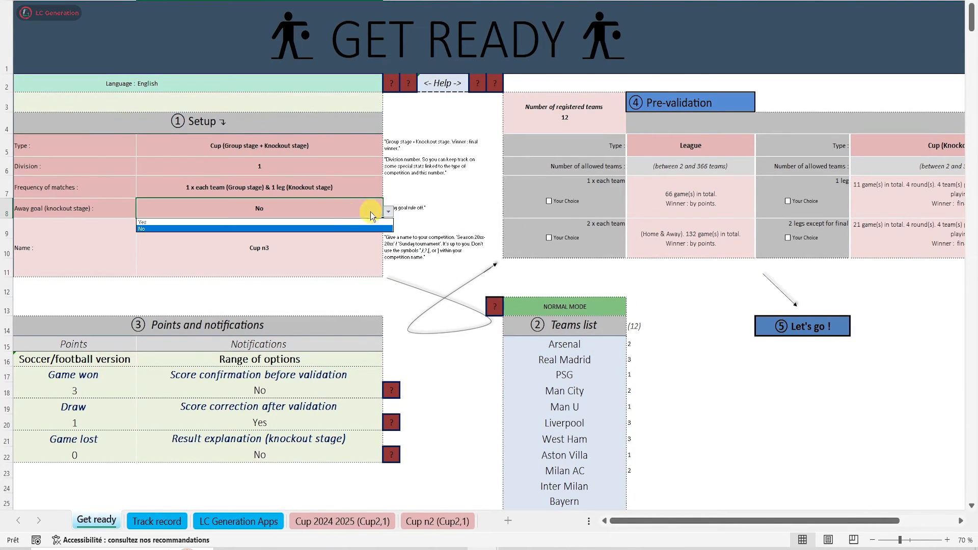
pyautogui.click(323, 220)
pyautogui.click(797, 325)
pyautogui.click(531, 446)
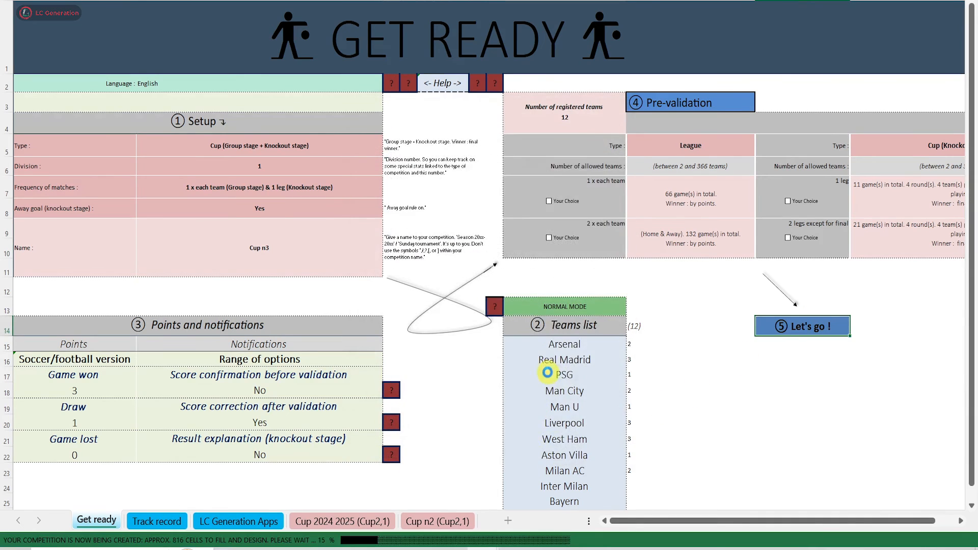
pyautogui.click(596, 356)
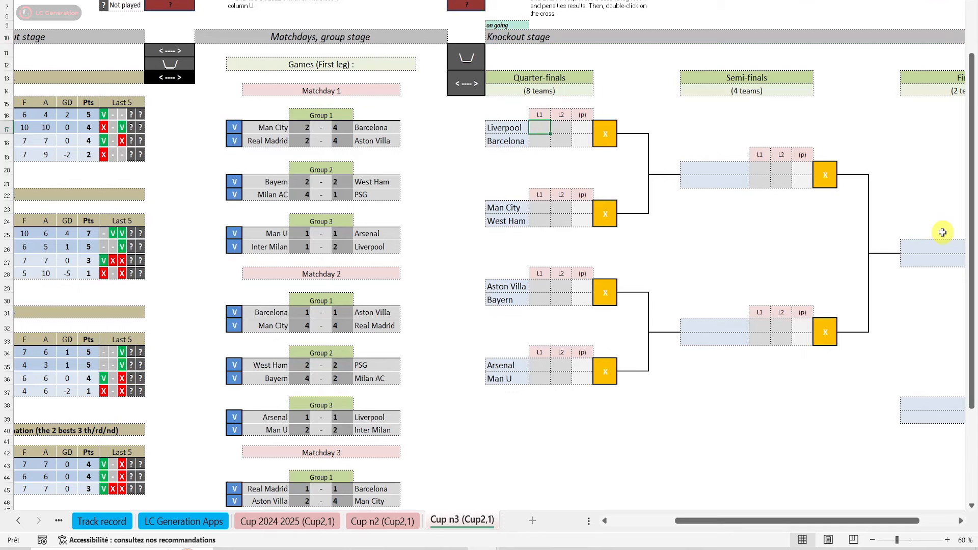
# Enter Liverpool–Barcelona leg scores of 2–1 and 0–1 in Cup n3 and validate the quarter-final without penalties
pyautogui.write('2')
pyautogui.press('Return')
pyautogui.write('1')
pyautogui.press('Tab')
pyautogui.write('1')
pyautogui.press('Up')
pyautogui.write('0')
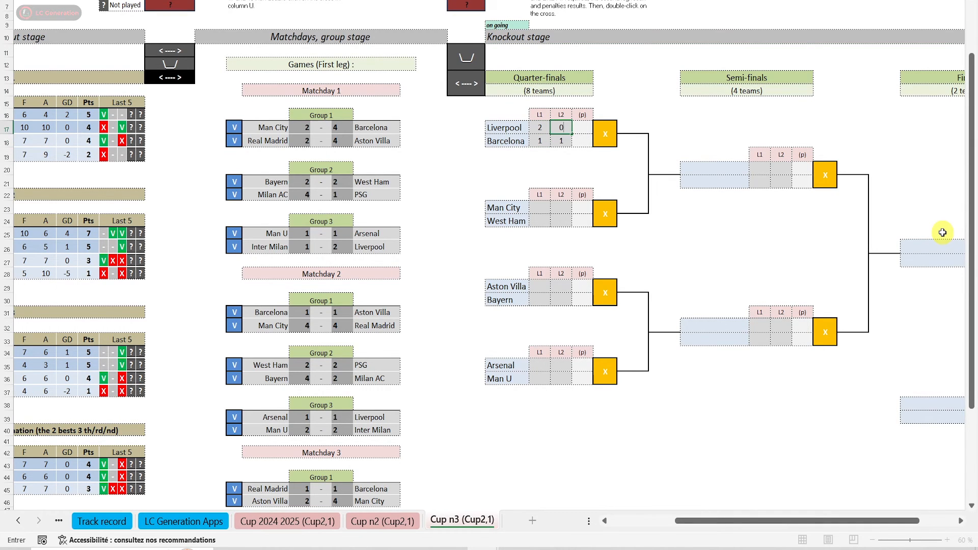
pyautogui.click(610, 130)
pyautogui.doubleClick(609, 130)
pyautogui.moveTo(749, 520); pyautogui.dragTo(596, 525)
pyautogui.click(214, 232)
pyautogui.moveTo(632, 521); pyautogui.dragTo(723, 516)
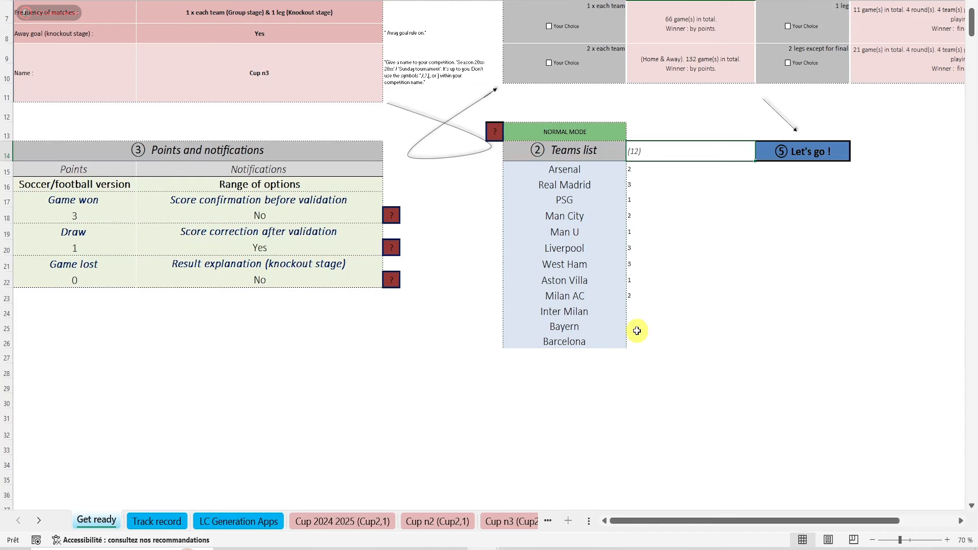
# Switch the teams list to copy paste mode and copy the whole team column from the Feuil1 sheet of the other workbook
pyautogui.doubleClick(560, 128)
pyautogui.click(538, 370)
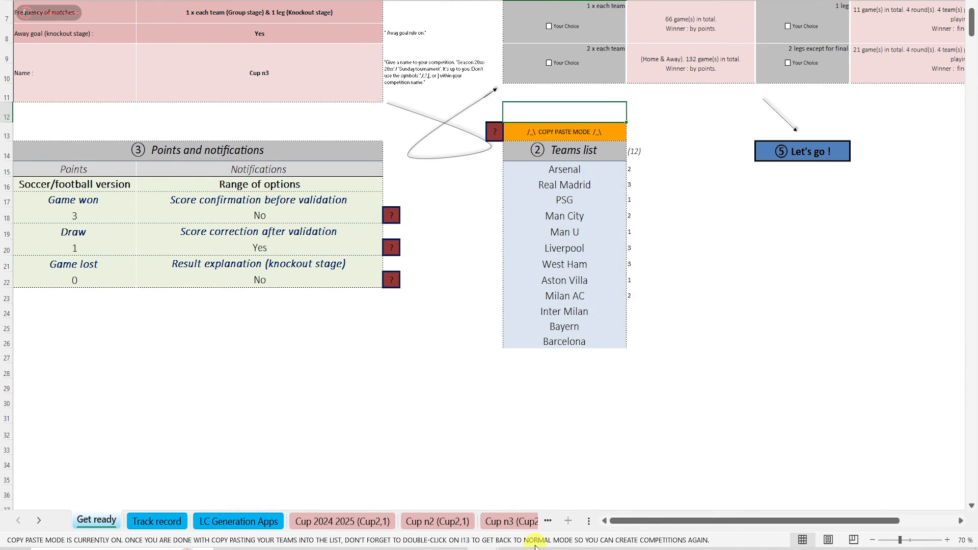
pyautogui.moveTo(489, 548)
pyautogui.click(426, 498)
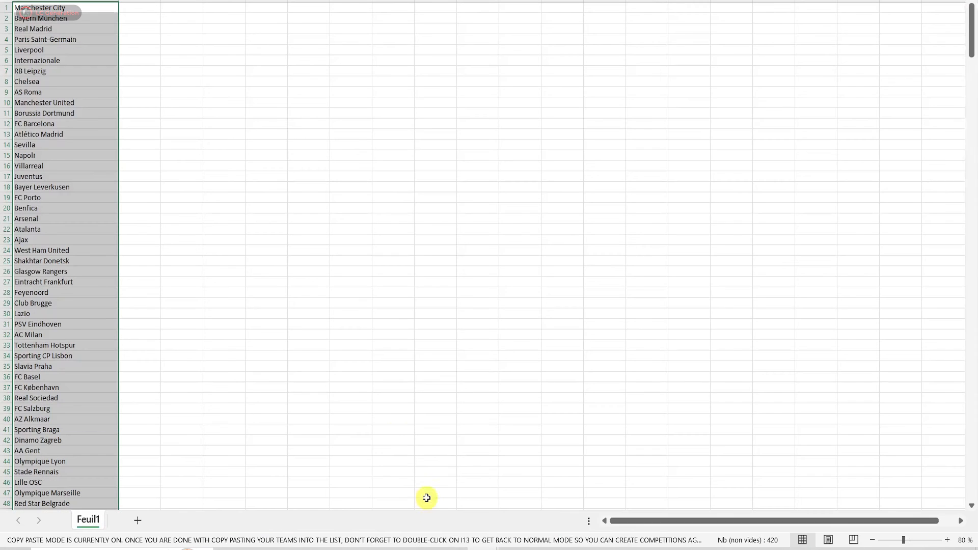
pyautogui.rightClick(99, 345)
pyautogui.click(128, 135)
pyautogui.hotkey('alt', 'Tab')
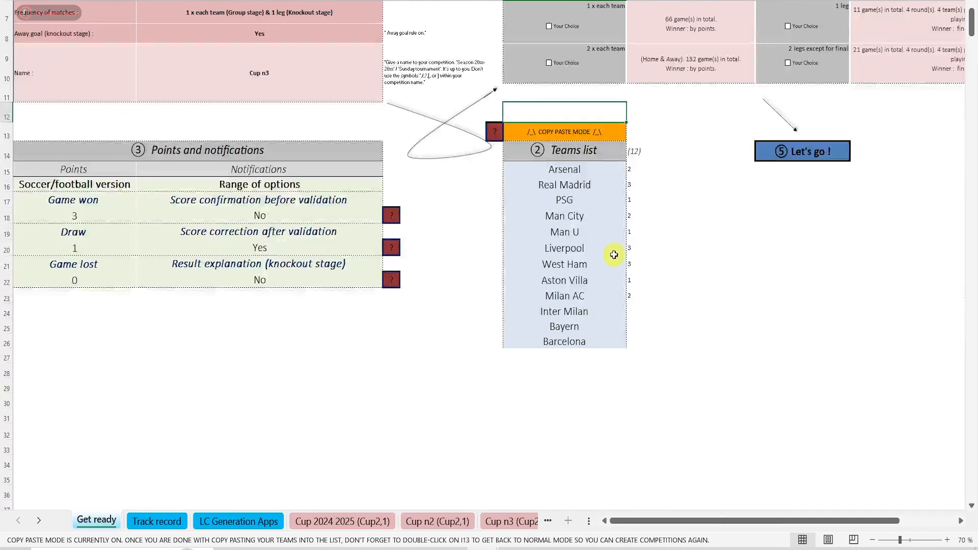
# Paste the copied teams from the first row of the teams list, return to normal mode, and review the list
pyautogui.rightClick(580, 169)
pyautogui.click(616, 195)
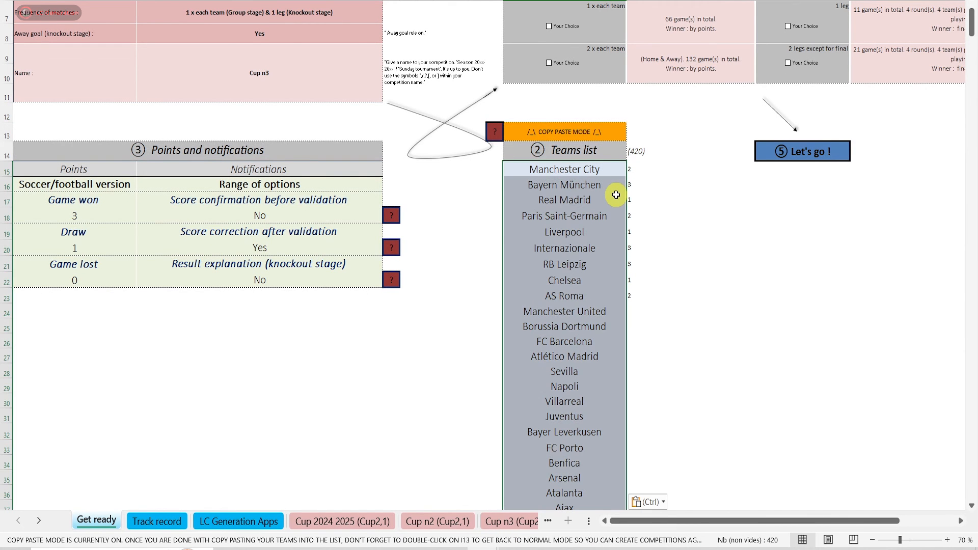
pyautogui.doubleClick(579, 132)
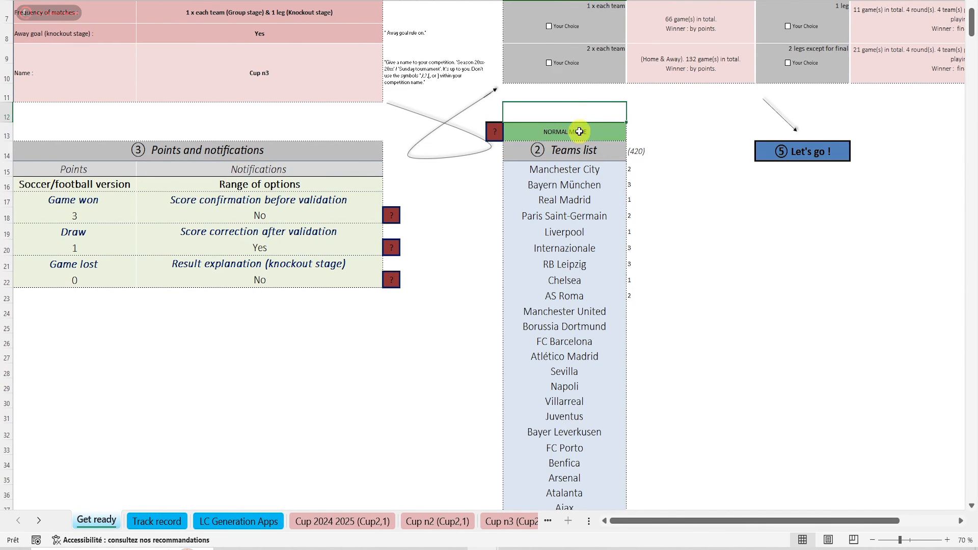
pyautogui.scroll(-5, 550, 282)
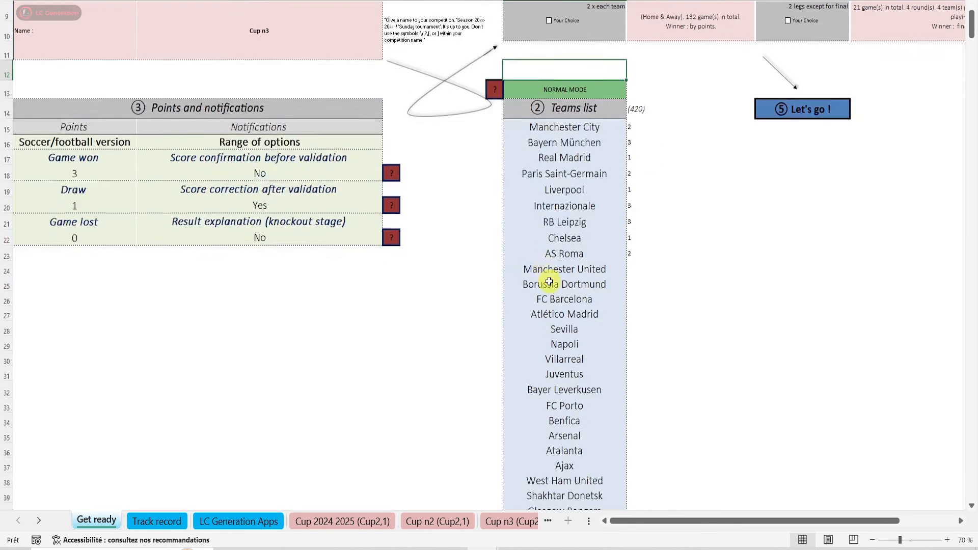
pyautogui.scroll(-4, 550, 282)
pyautogui.scroll(5, 549, 282)
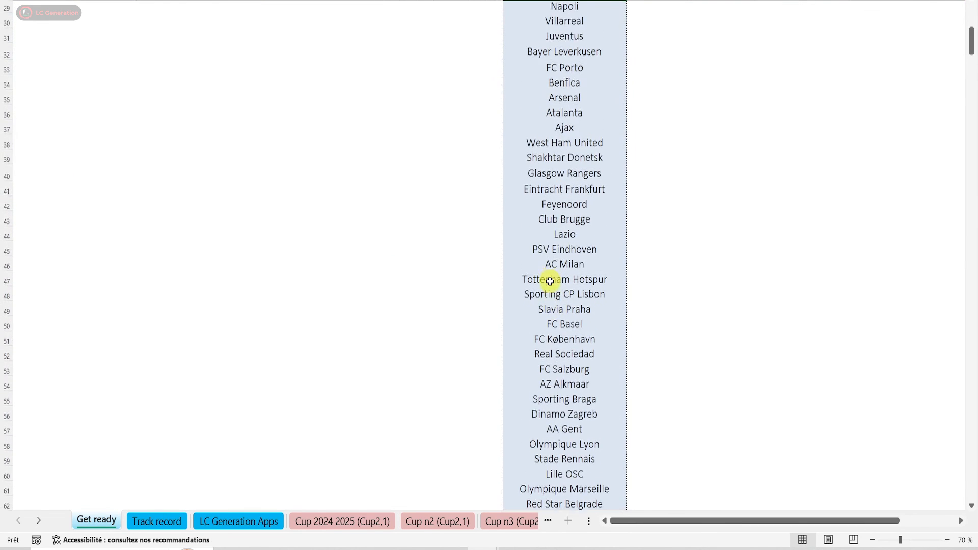
# For 1 x each team & 1 leg in the dashboard, choose 60 groups of 7 teams with 64 teams qualified for the knockout stage
pyautogui.scroll(5, 550, 282)
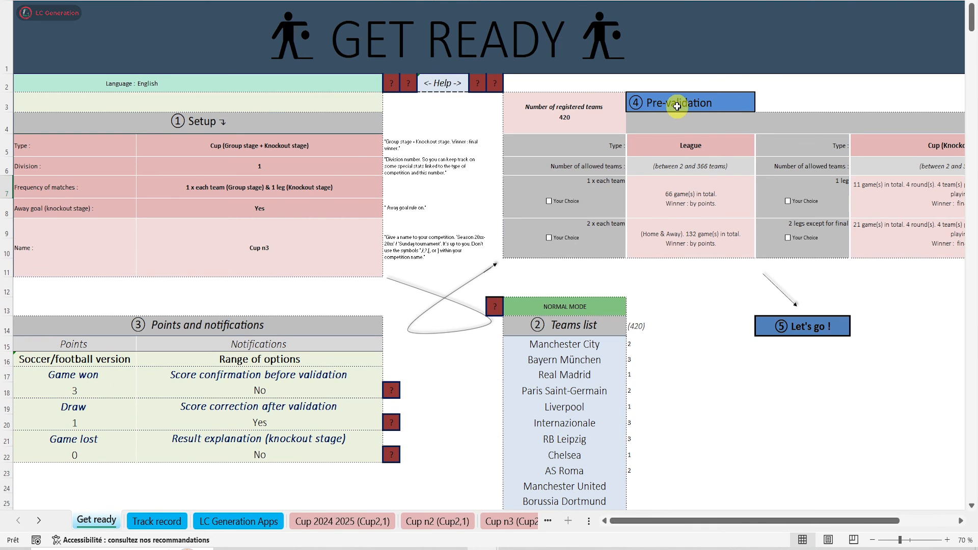
pyautogui.moveTo(694, 521); pyautogui.dragTo(767, 517)
pyautogui.click(486, 190)
pyautogui.click(542, 191)
pyautogui.moveTo(542, 220); pyautogui.dragTo(543, 238)
pyautogui.click(470, 249)
pyautogui.click(764, 179)
pyautogui.click(815, 192)
pyautogui.click(726, 214)
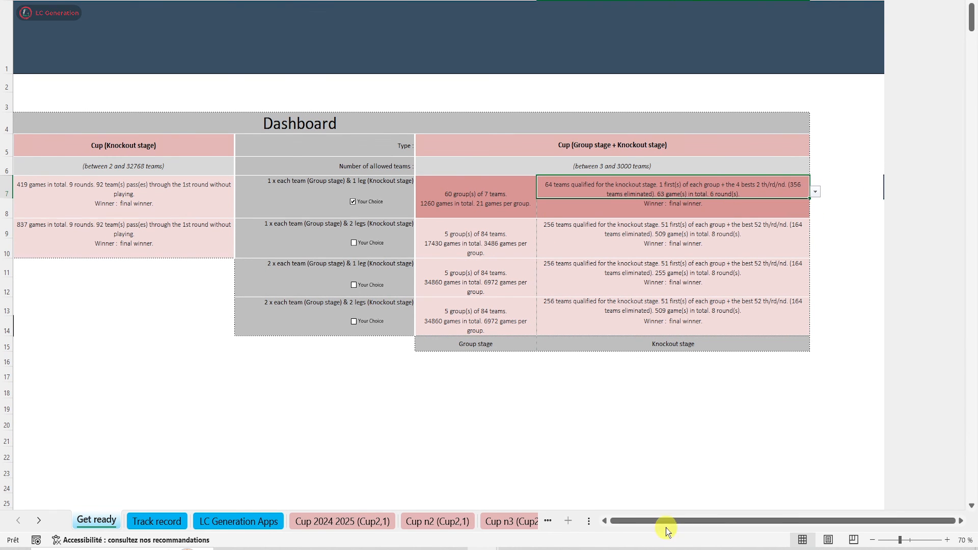
# Name the new competition Cup n4 and generate it
pyautogui.moveTo(666, 522); pyautogui.dragTo(591, 522)
pyautogui.click(789, 330)
pyautogui.click(541, 446)
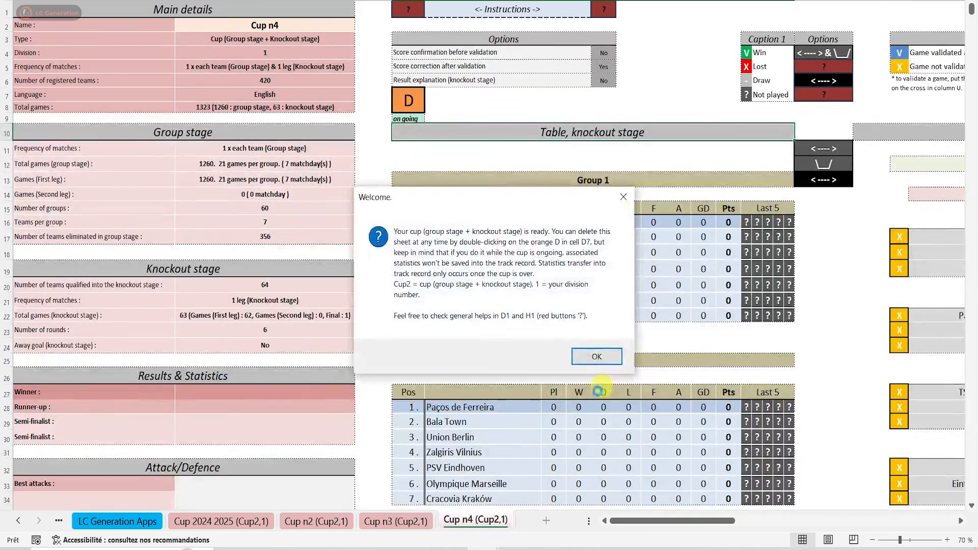
pyautogui.click(595, 356)
# Validate the Matchday 1 games of Groups 1 to 4 in Cup n4
pyautogui.click(874, 539)
pyautogui.click(874, 540)
pyautogui.moveTo(714, 520); pyautogui.dragTo(838, 516)
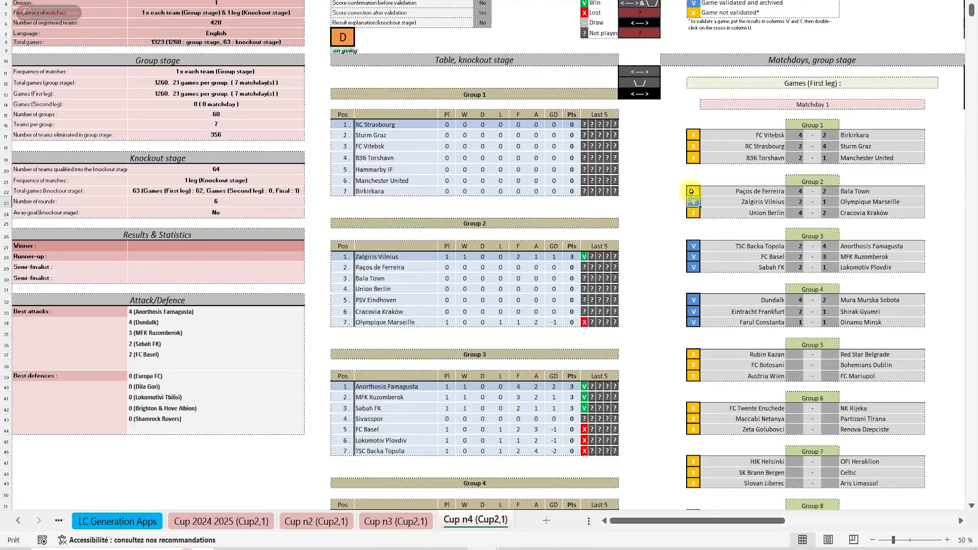
pyautogui.doubleClick(692, 192)
pyautogui.doubleClick(692, 212)
pyautogui.doubleClick(689, 146)
pyautogui.doubleClick(691, 134)
pyautogui.doubleClick(693, 154)
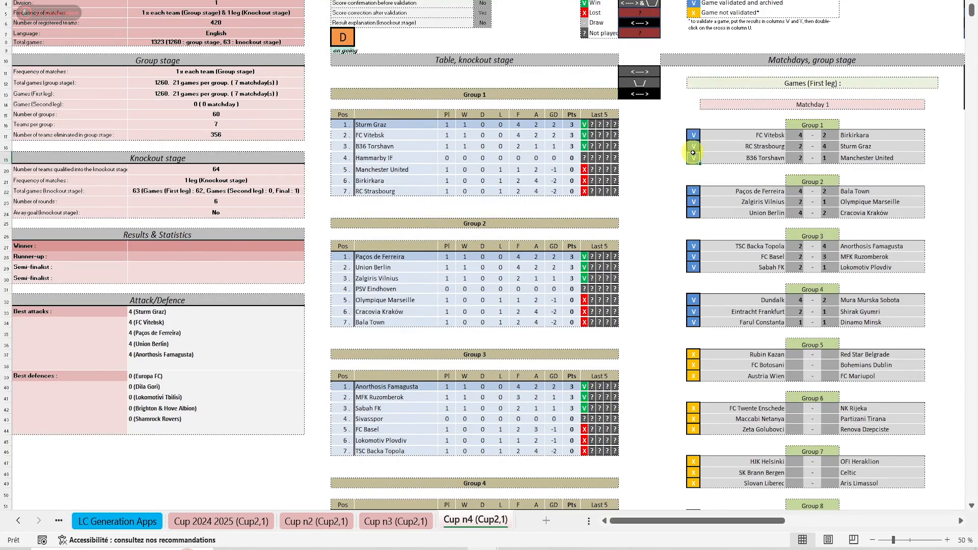
# Return to the Get ready sheet and read the help on the teams list's copy paste and normal modes
pyautogui.click(21, 523)
pyautogui.click(22, 523)
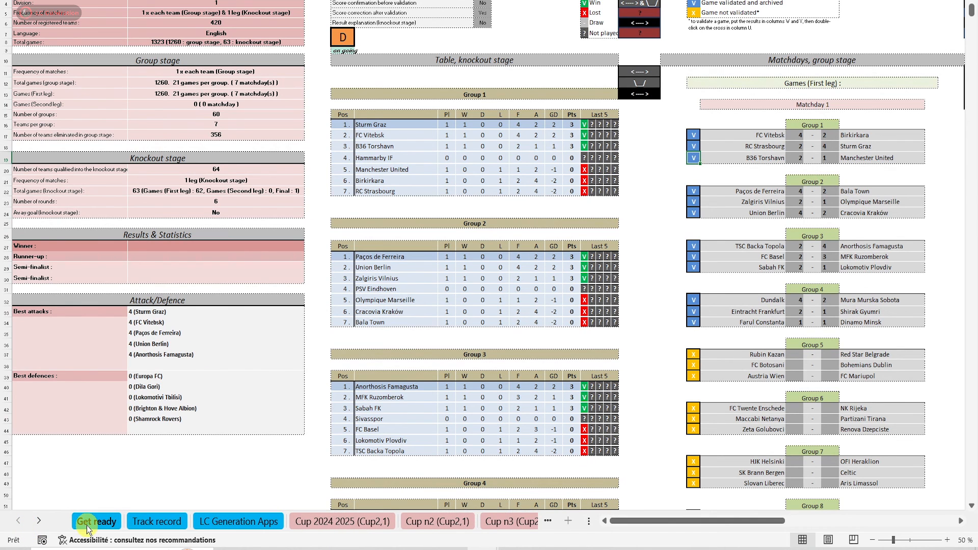
pyautogui.click(87, 527)
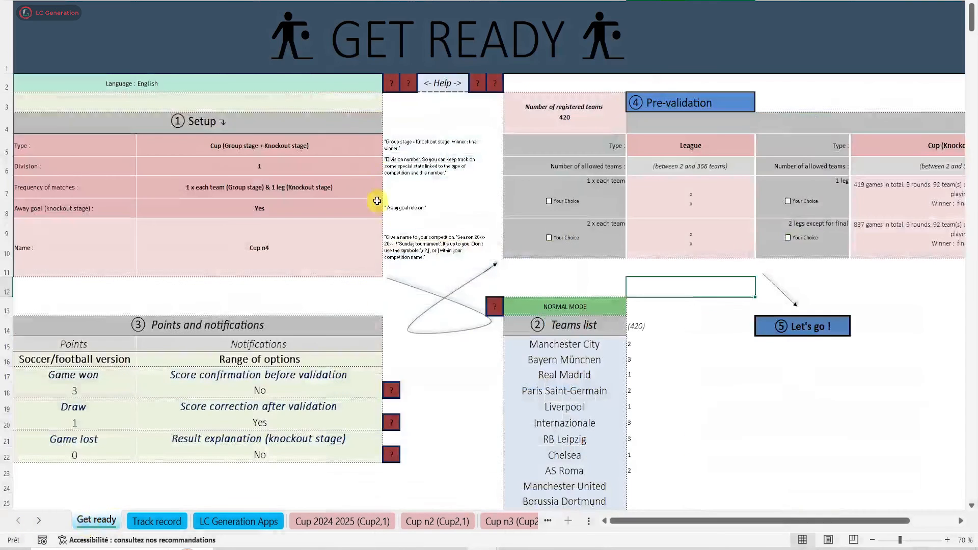
pyautogui.click(494, 308)
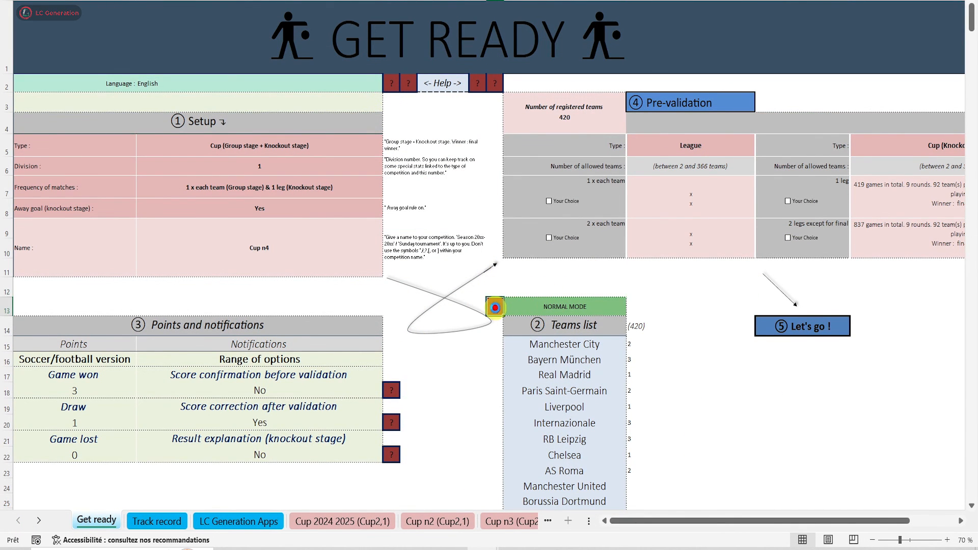
pyautogui.click(594, 408)
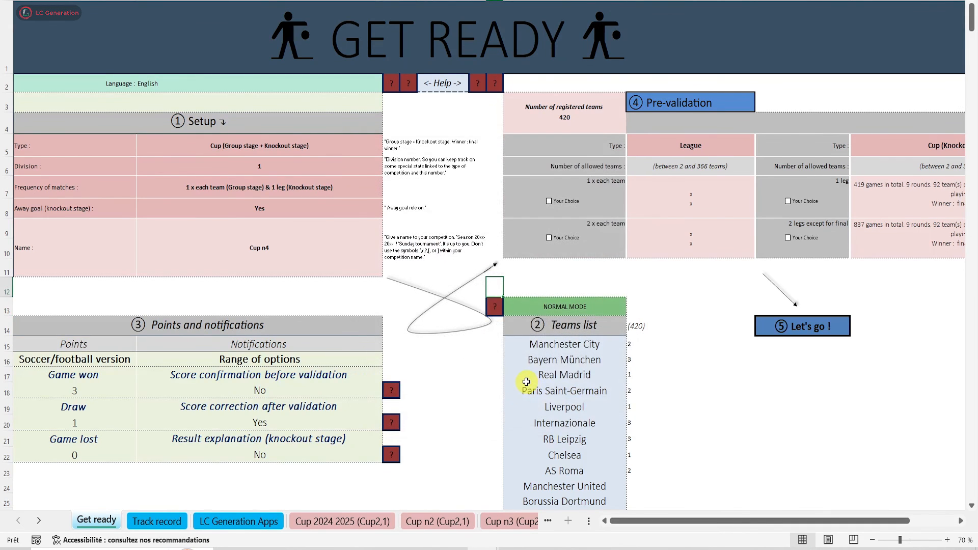